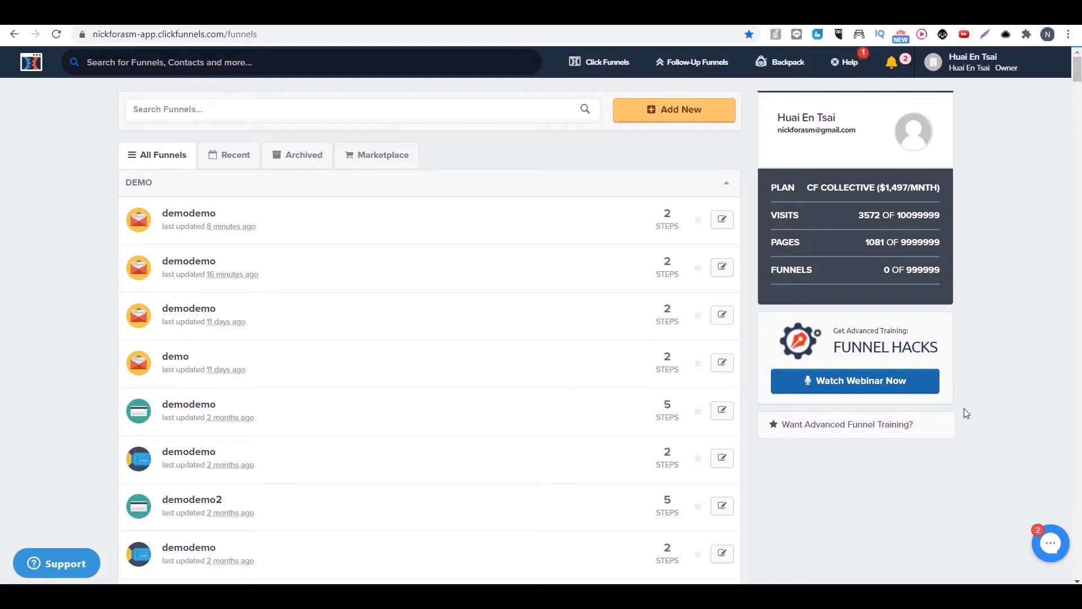
# Step: Start a new funnel with the Classic Funnel Builder and choose Collect Emails as its goal
pyautogui.moveTo(599, 62)
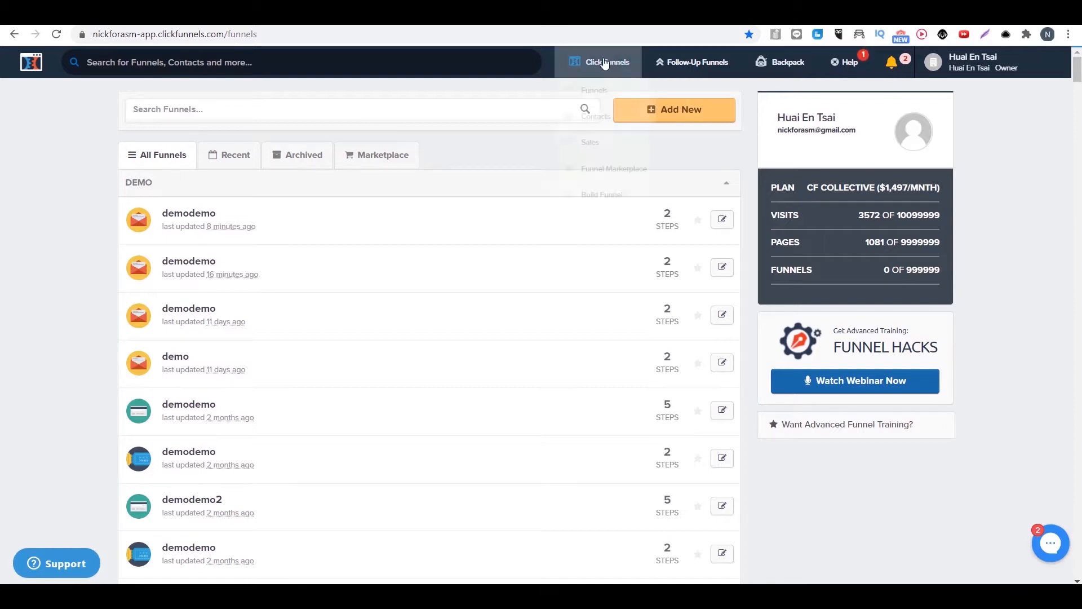
pyautogui.click(594, 103)
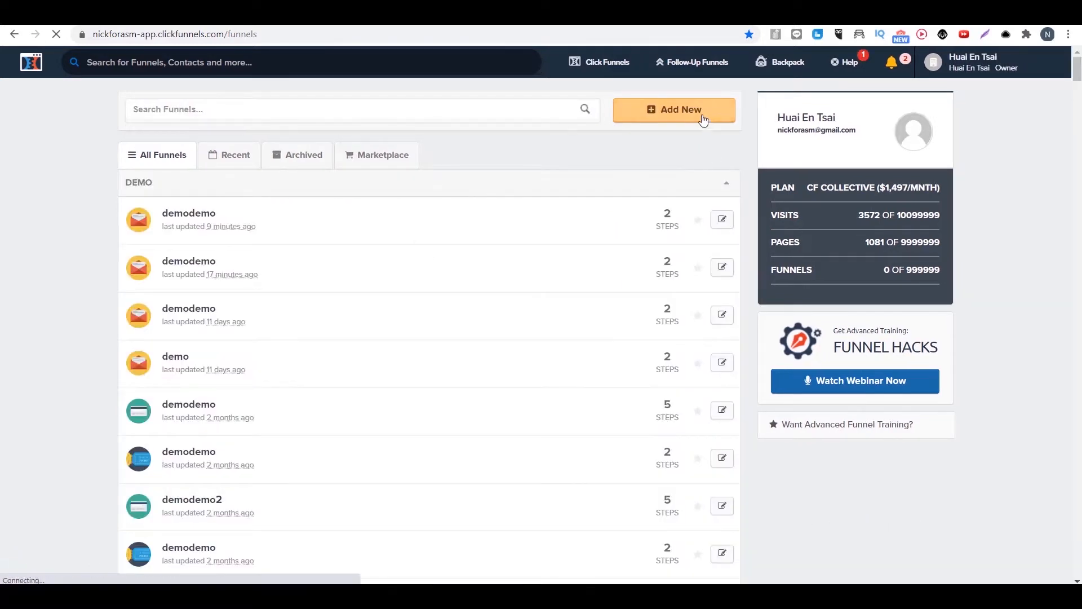
pyautogui.click(703, 116)
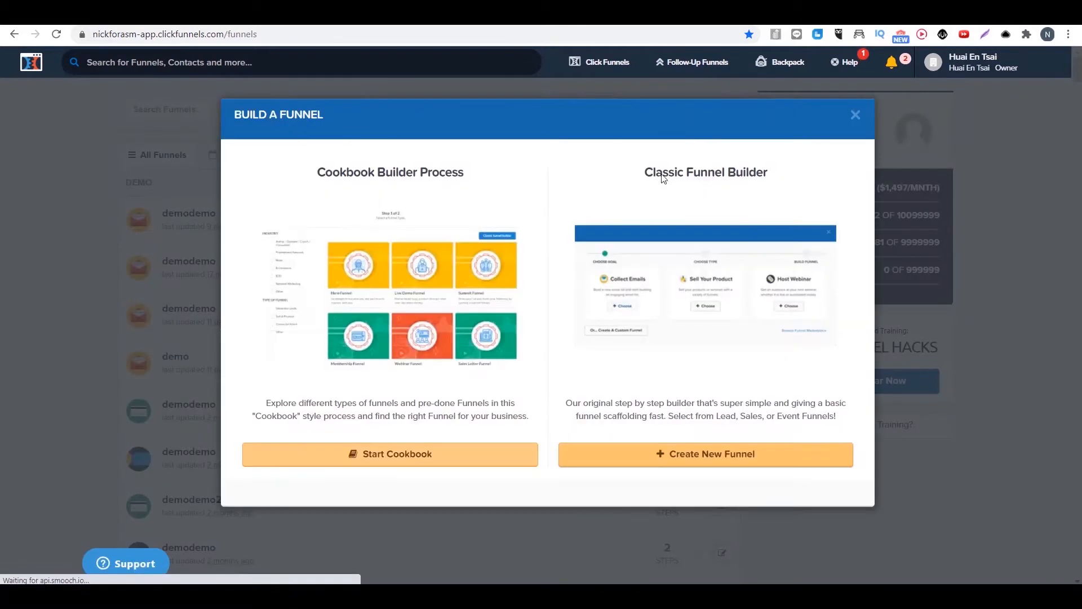
pyautogui.click(693, 458)
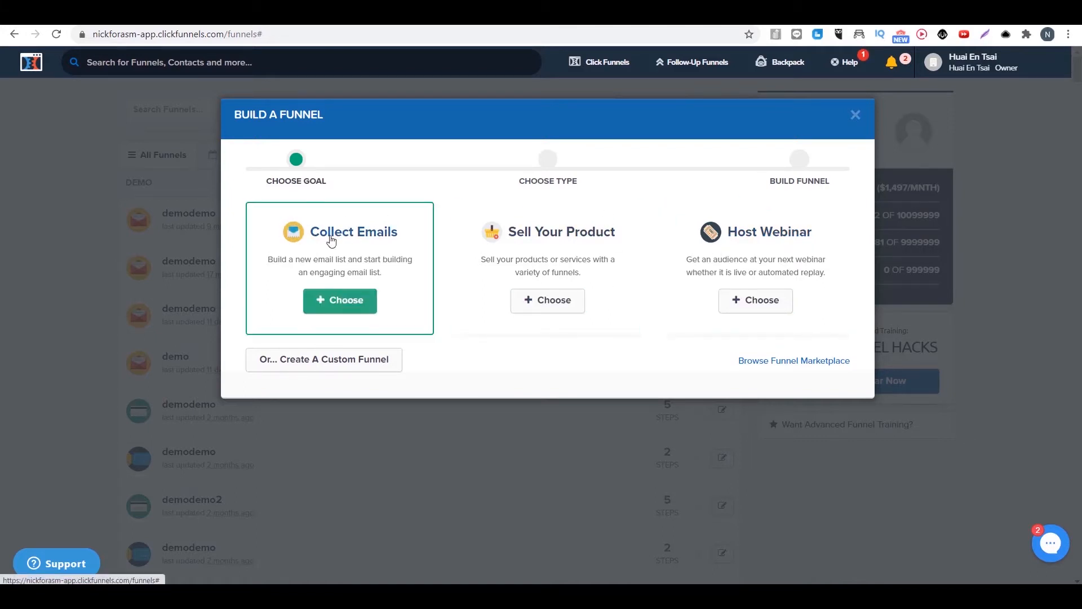
pyautogui.click(345, 307)
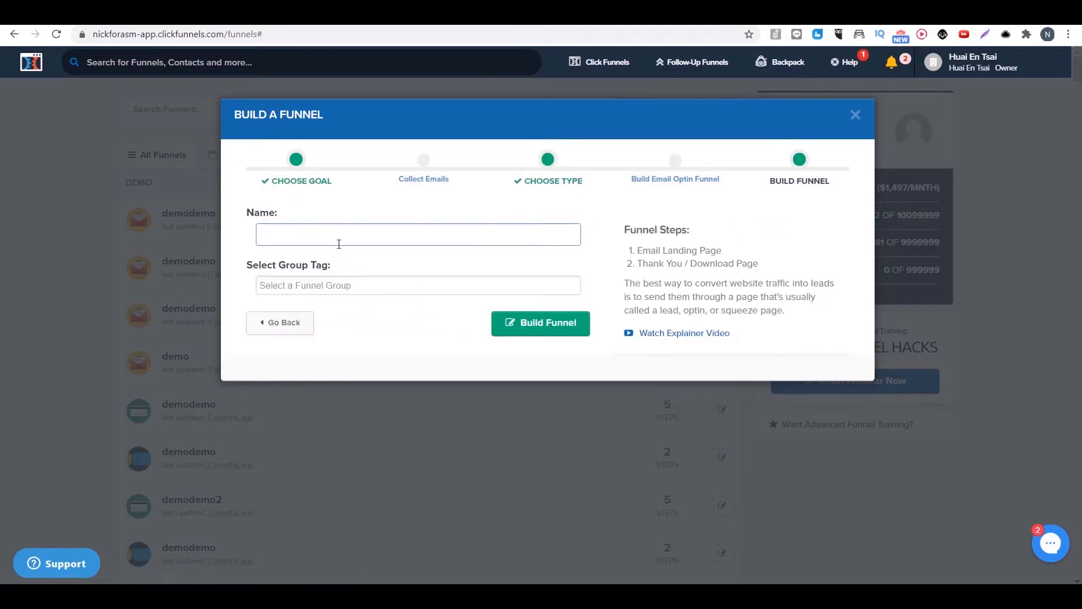
# Step: Name the funnel demodemo, assign it the group tag demo and build it
pyautogui.click(339, 244)
pyautogui.click(331, 262)
pyautogui.click(309, 286)
pyautogui.write('de')
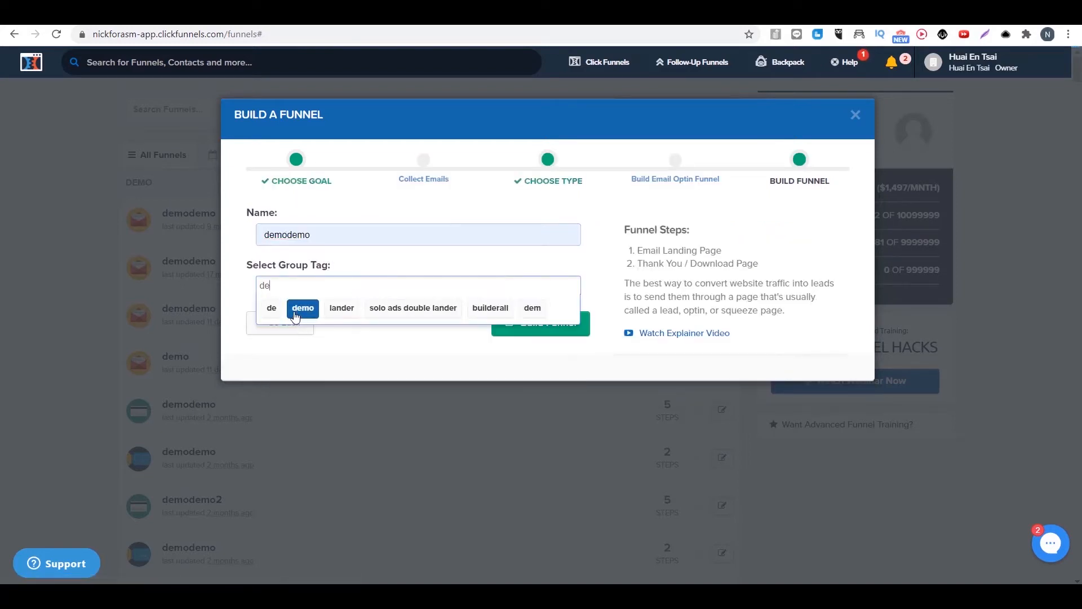
pyautogui.click(299, 316)
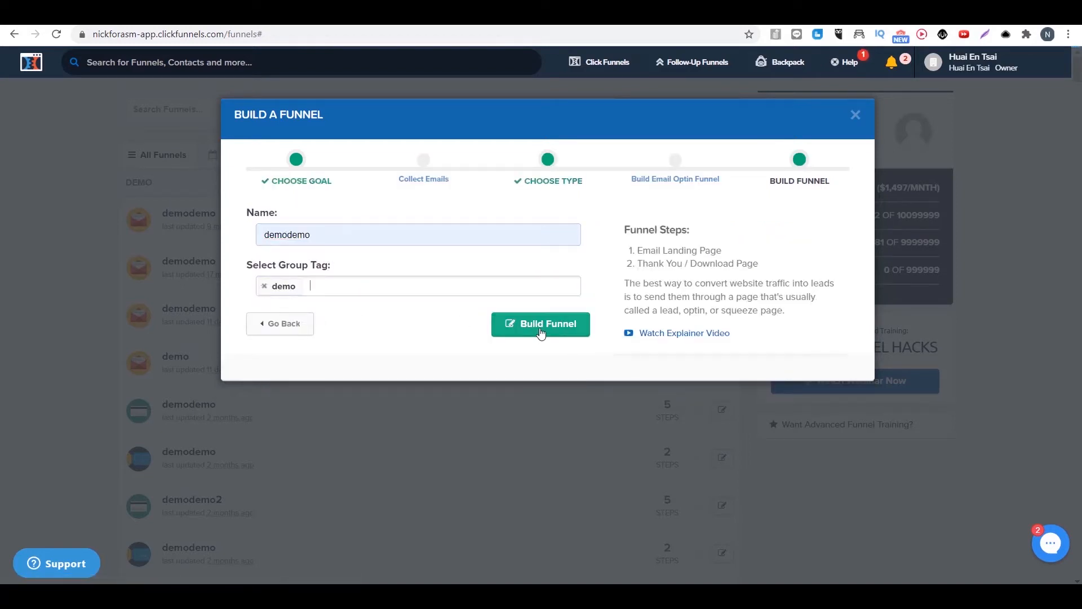
pyautogui.click(541, 331)
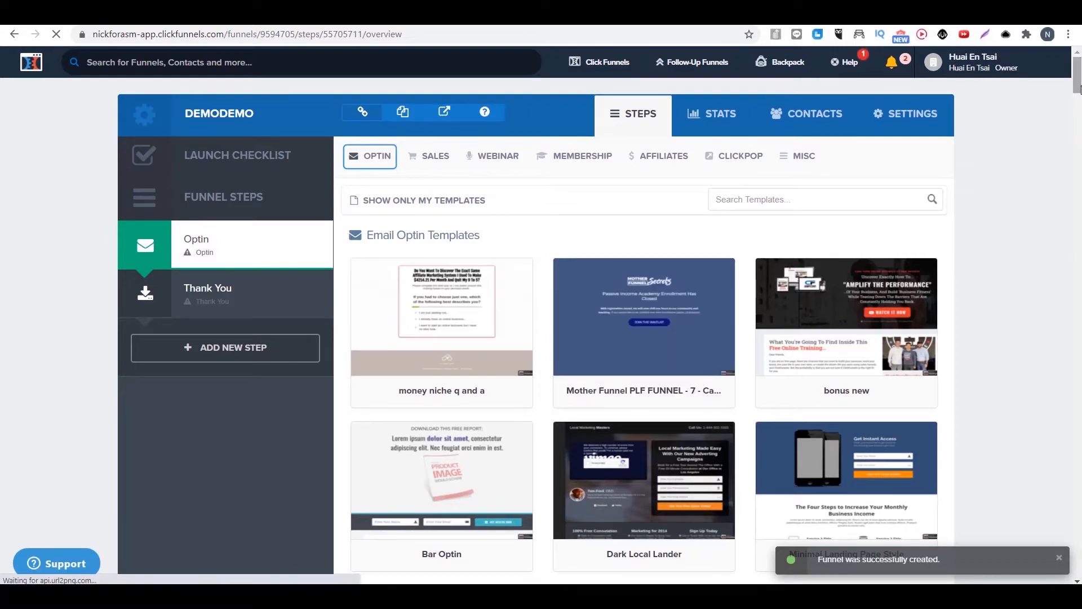
# Step: Preview the Ebook Cover Squeeze and Testimonial Optin templates for the Optin step
pyautogui.moveTo(1078, 88); pyautogui.dragTo(1077, 139)
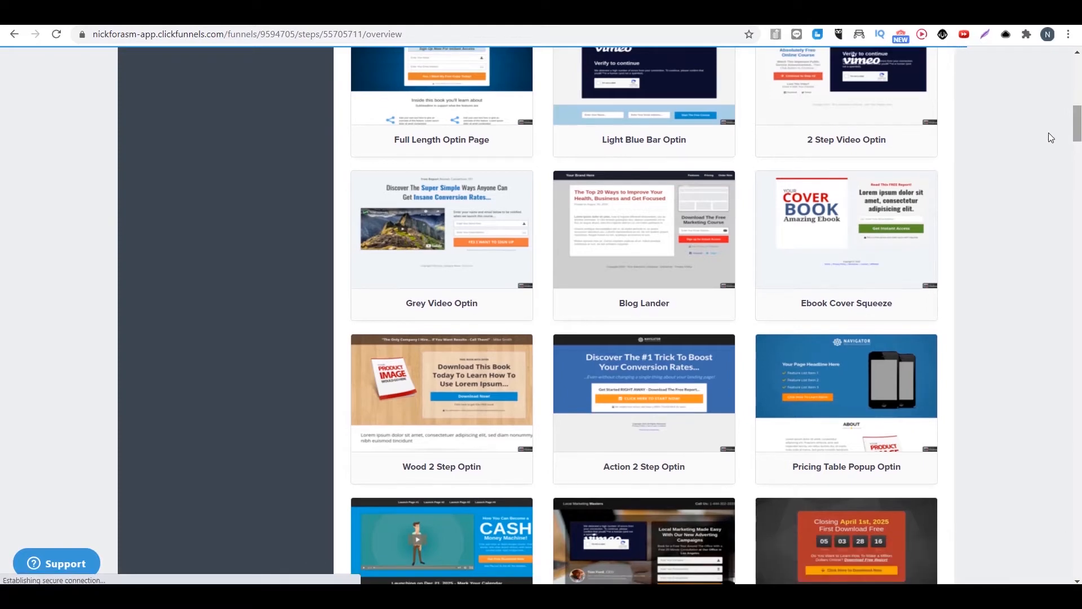
pyautogui.moveTo(826, 224)
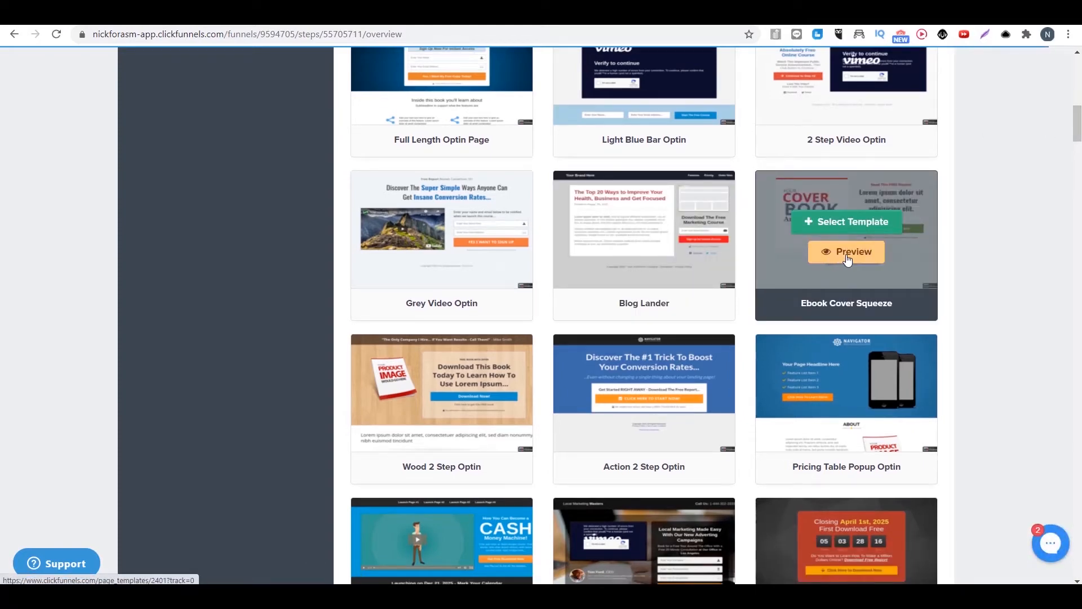
pyautogui.click(848, 258)
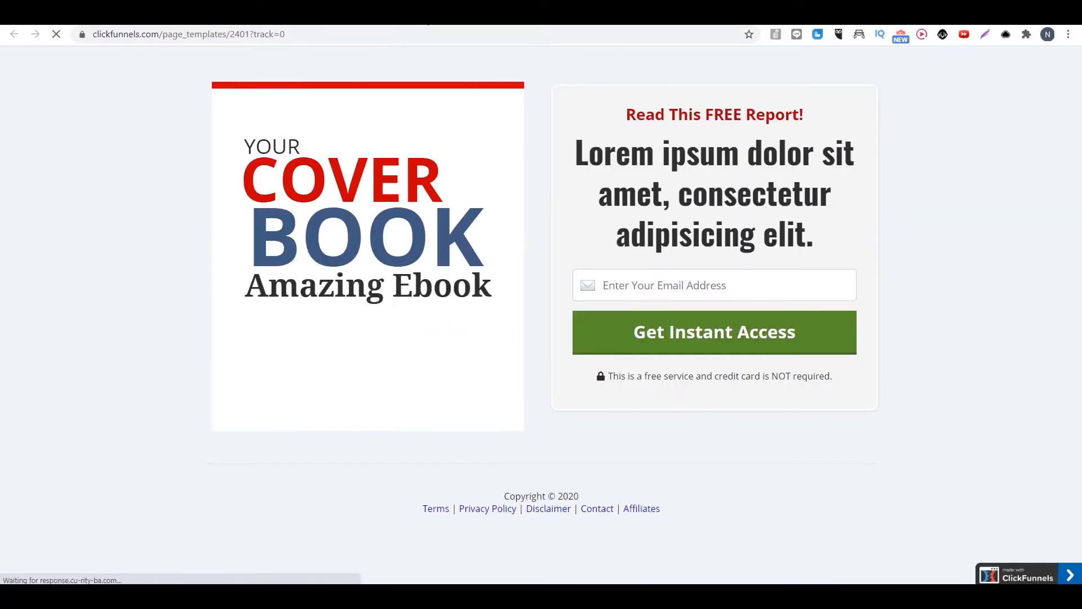
pyautogui.hotkey('ctrl', 'w')
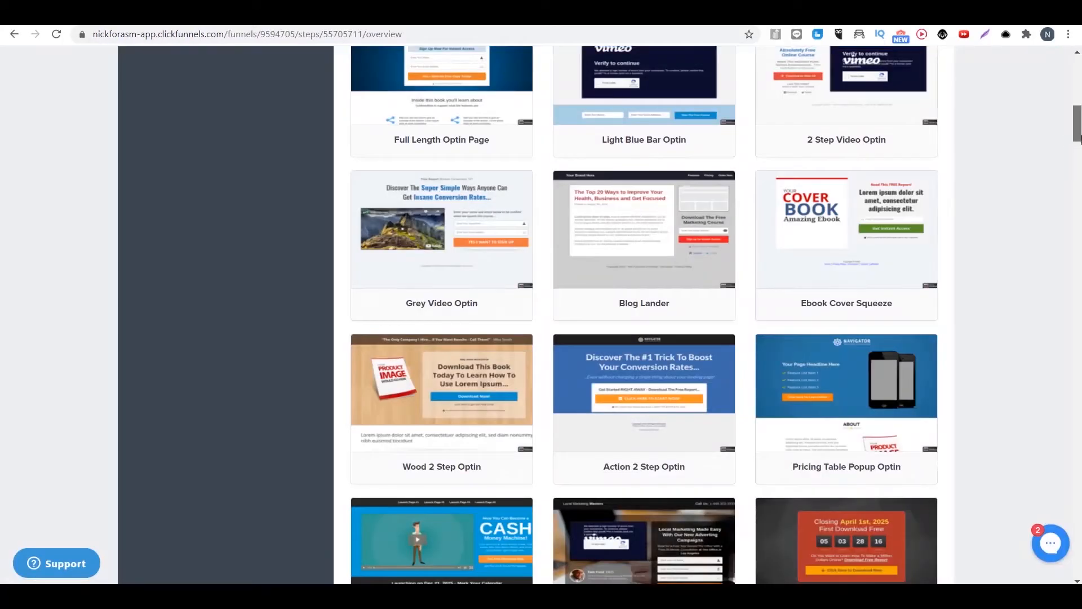
pyautogui.moveTo(1077, 119); pyautogui.dragTo(1078, 159)
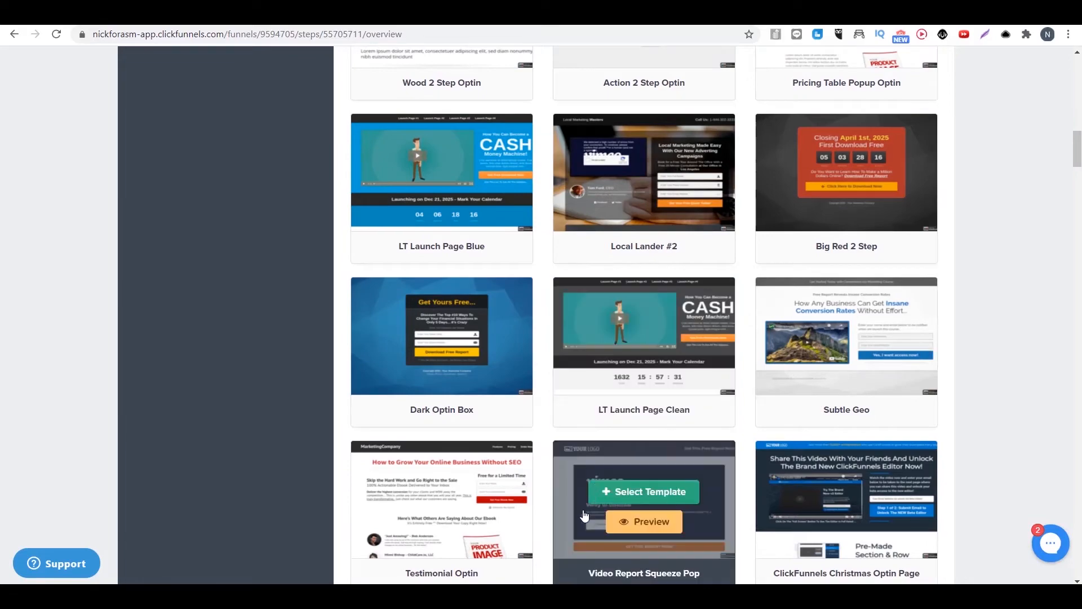
pyautogui.click(454, 523)
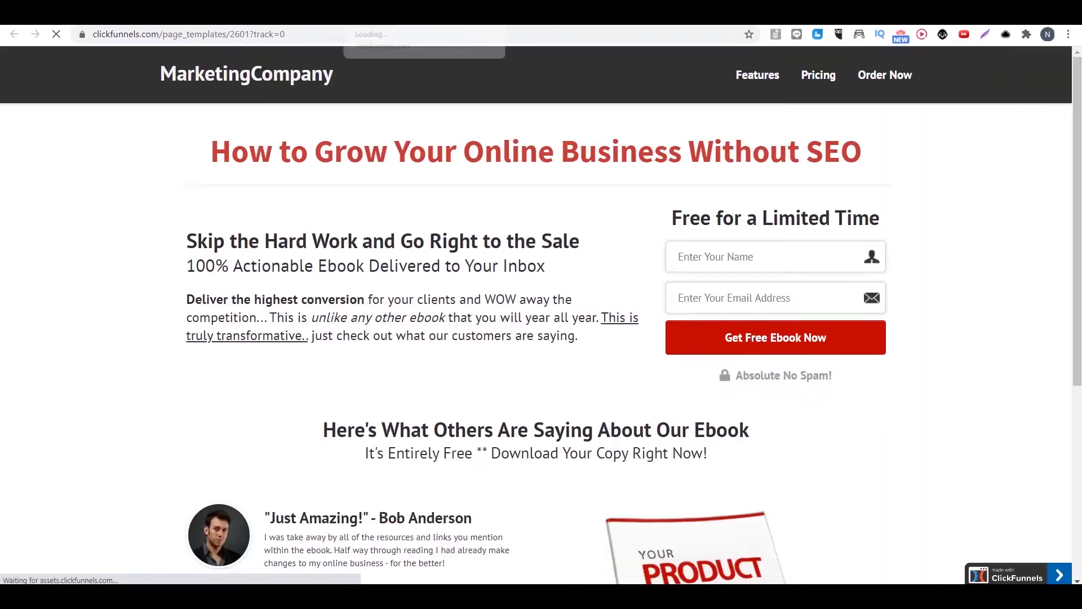
pyautogui.hotkey('ctrl', 'w')
# Step: Preview and apply the Mother Funnel Squeeze Page - 13 template to the Optin step, and open its page for editing
pyautogui.moveTo(1076, 144); pyautogui.dragTo(1064, 300)
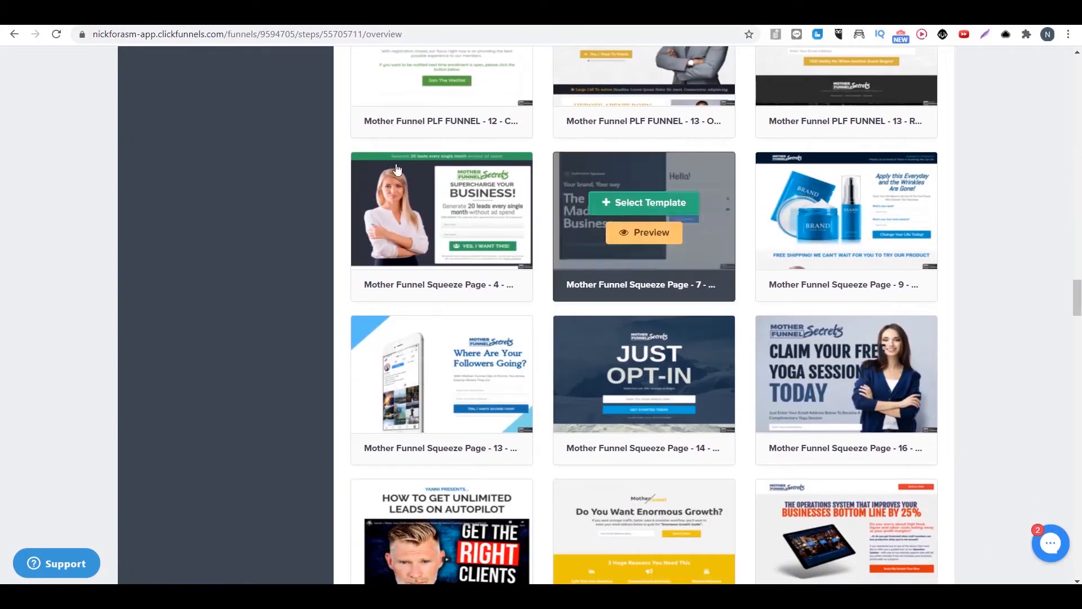
pyautogui.moveTo(443, 401)
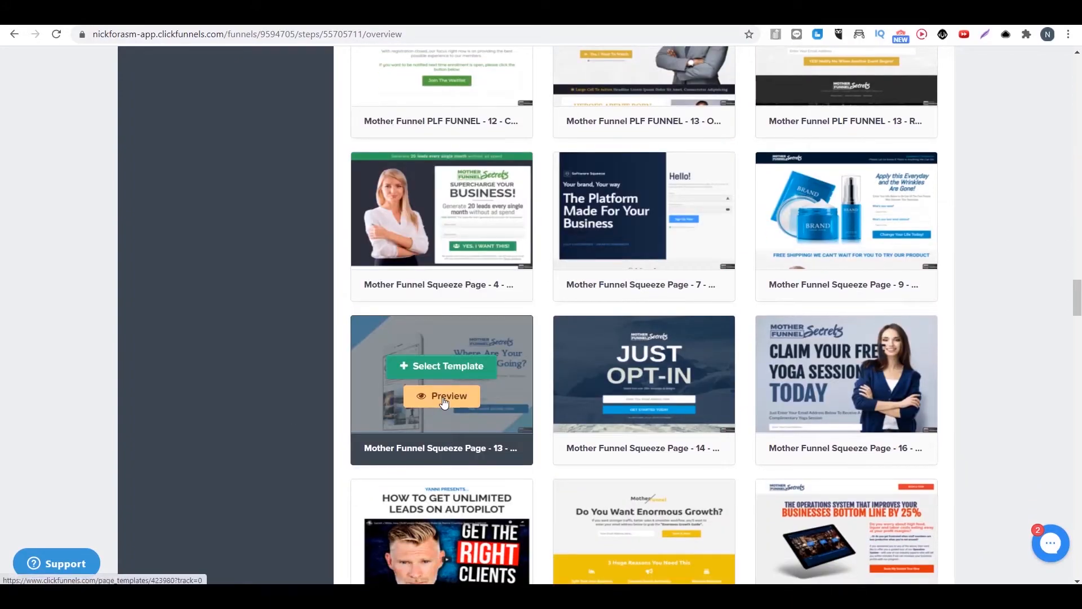
pyautogui.click(443, 397)
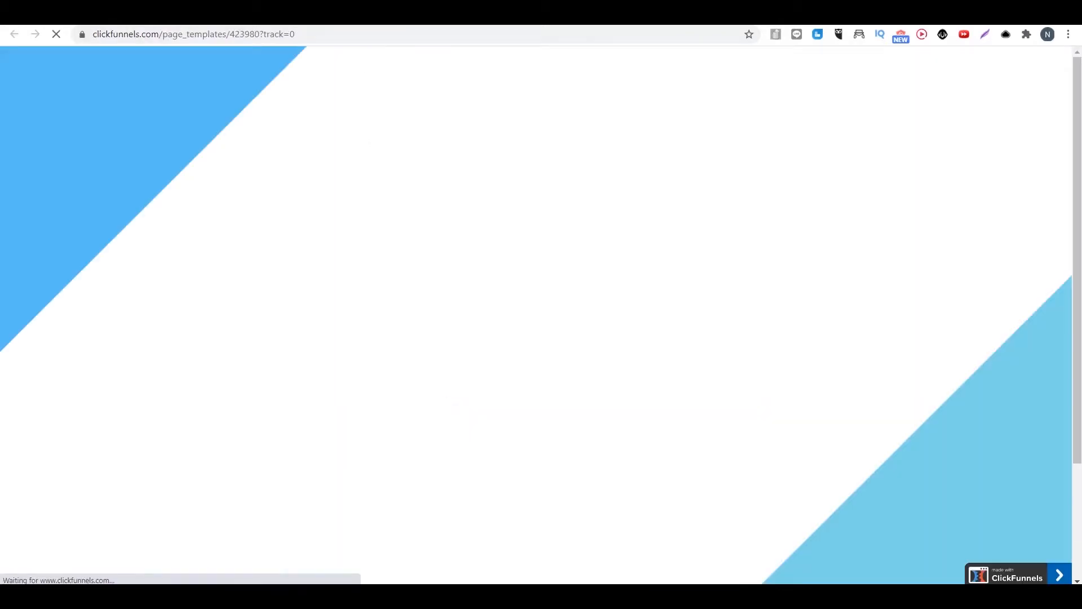
pyautogui.click(496, 12)
pyautogui.moveTo(449, 379)
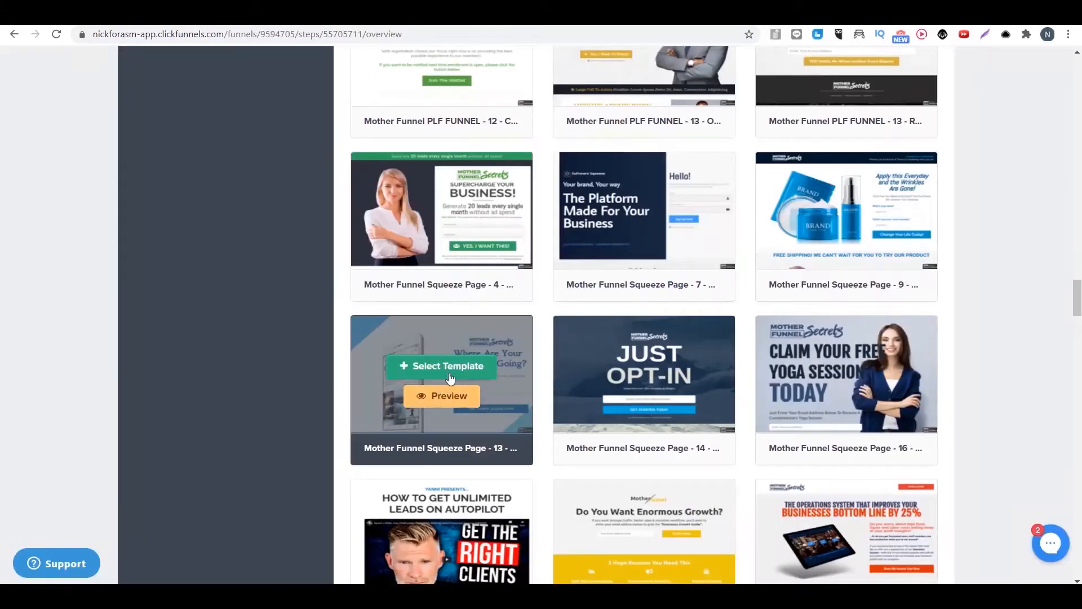
pyautogui.click(435, 369)
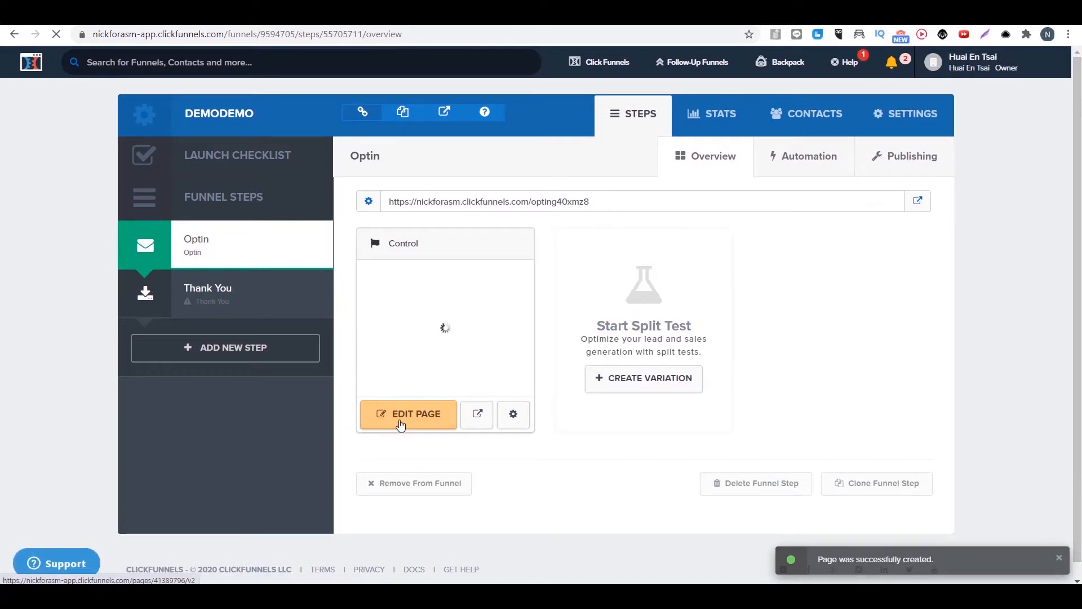
pyautogui.click(401, 424)
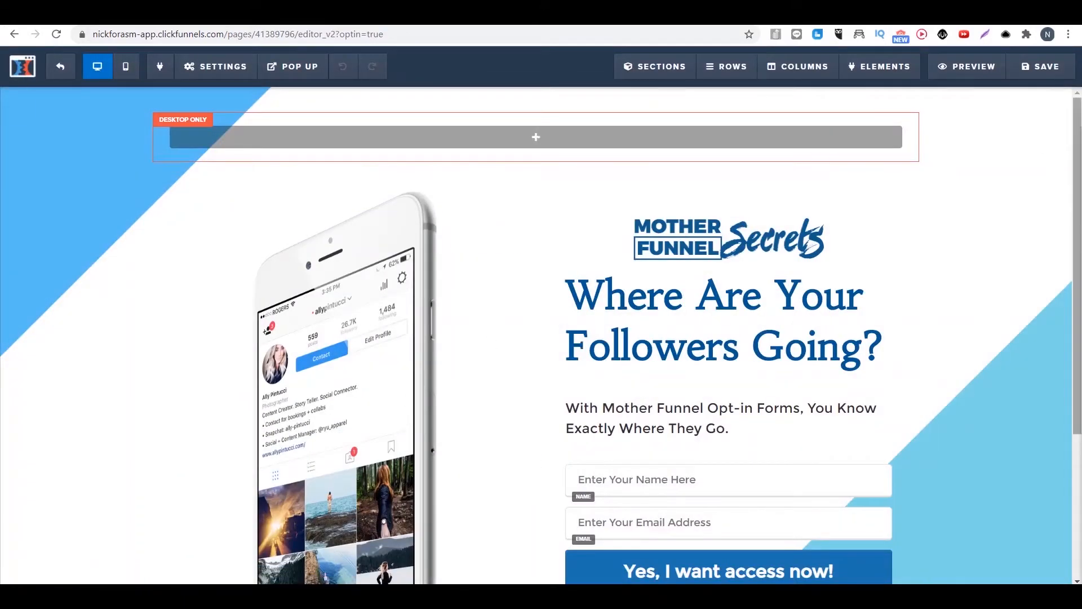
# Step: Replace the phone image on the opt-in page with the Rich Dad Poor Dad book image from the uploaded images
pyautogui.moveTo(1077, 242); pyautogui.dragTo(1078, 290)
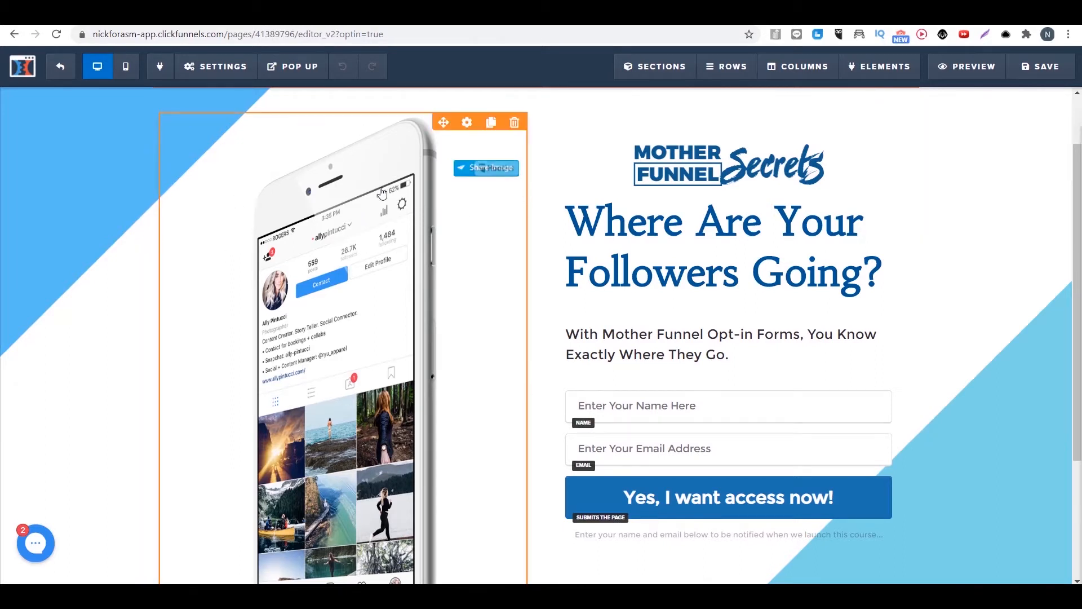
pyautogui.click(359, 267)
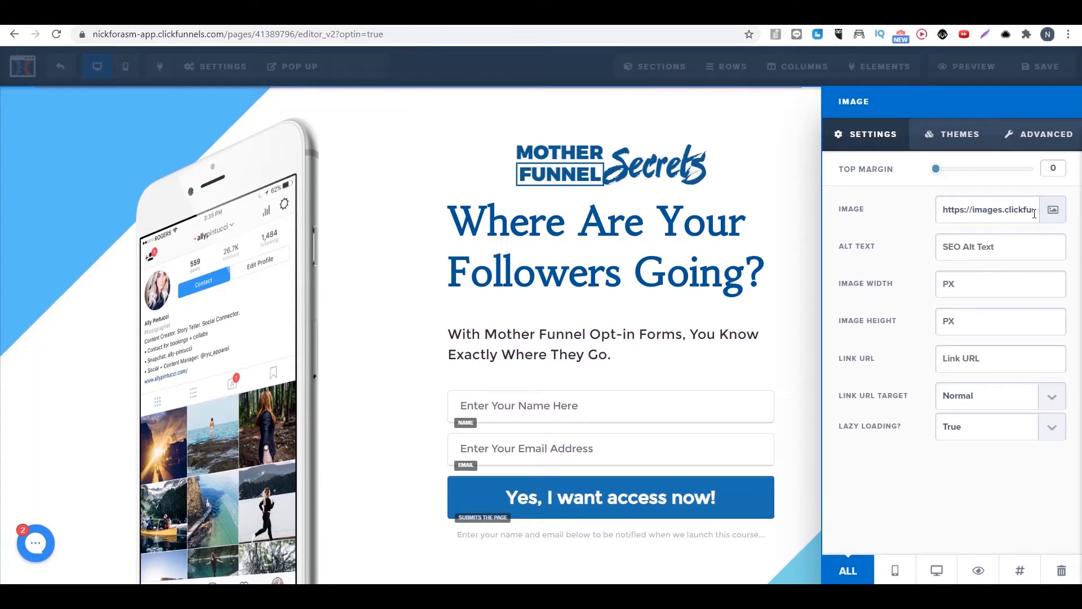
pyautogui.click(1052, 211)
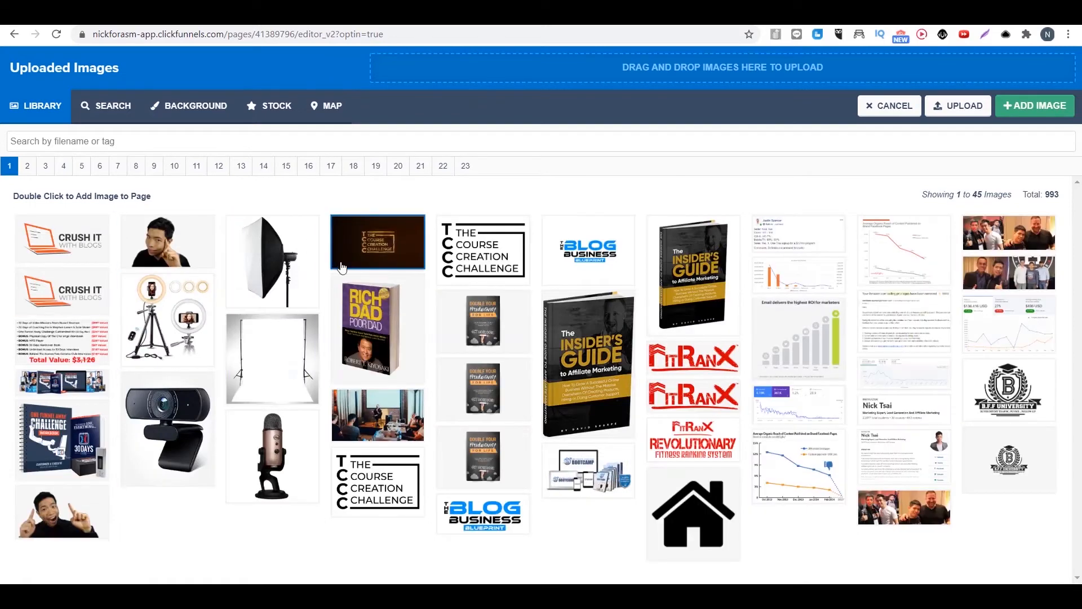
pyautogui.doubleClick(370, 333)
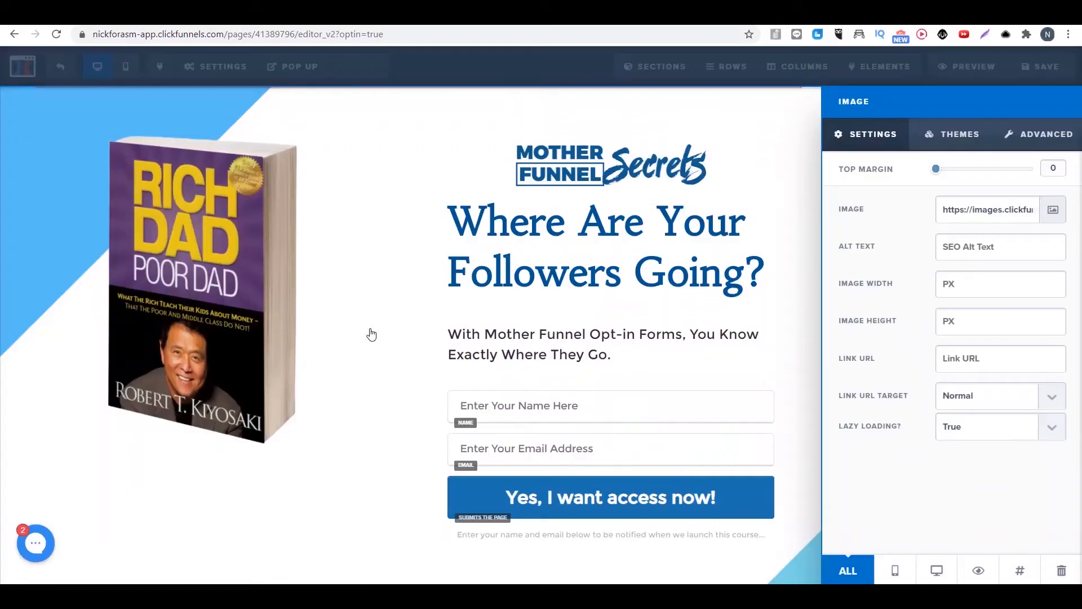
# Step: Set the book image's height to 500 px
pyautogui.moveTo(942, 169)
pyautogui.mouseDown()
pyautogui.moveTo(988, 174)
pyautogui.moveTo(935, 176)
pyautogui.mouseUp()
pyautogui.write('500')
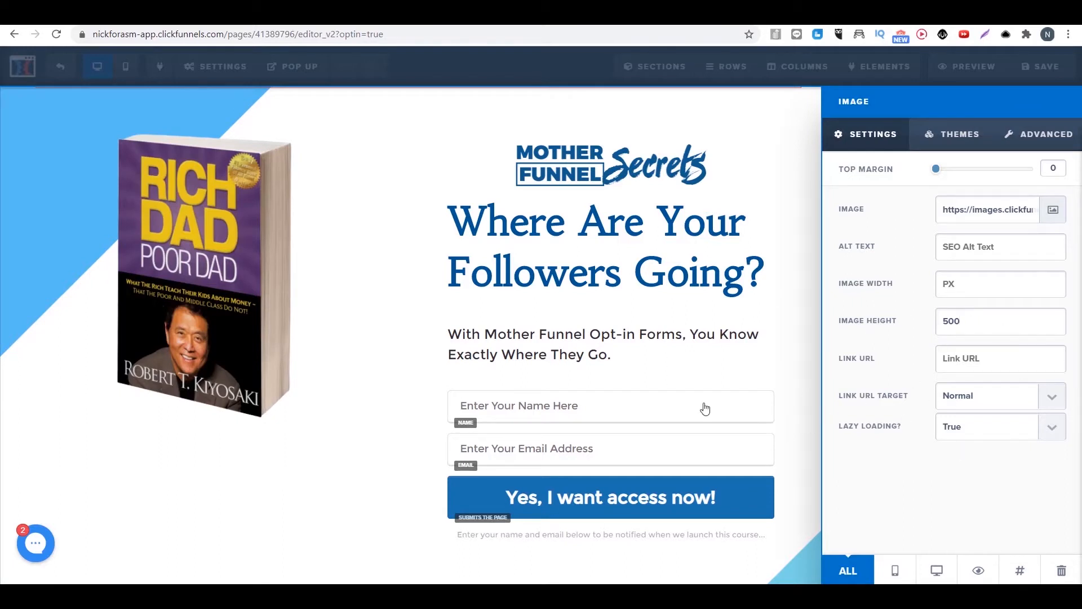
# Step: Try a bordered theme on the book image and return it to the plain theme
pyautogui.click(952, 146)
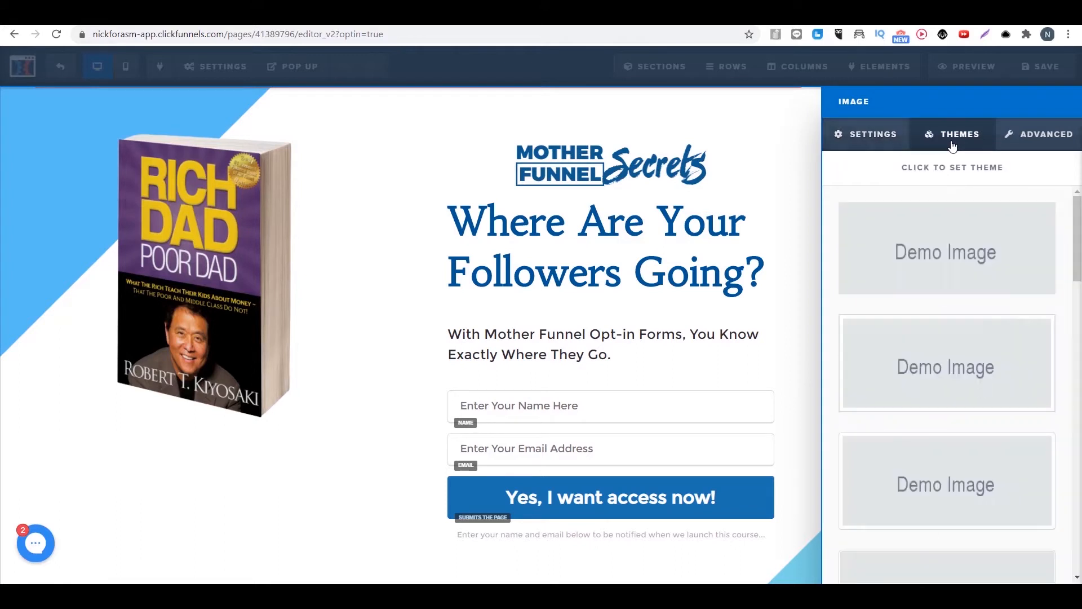
pyautogui.click(947, 473)
pyautogui.click(867, 259)
pyautogui.click(578, 309)
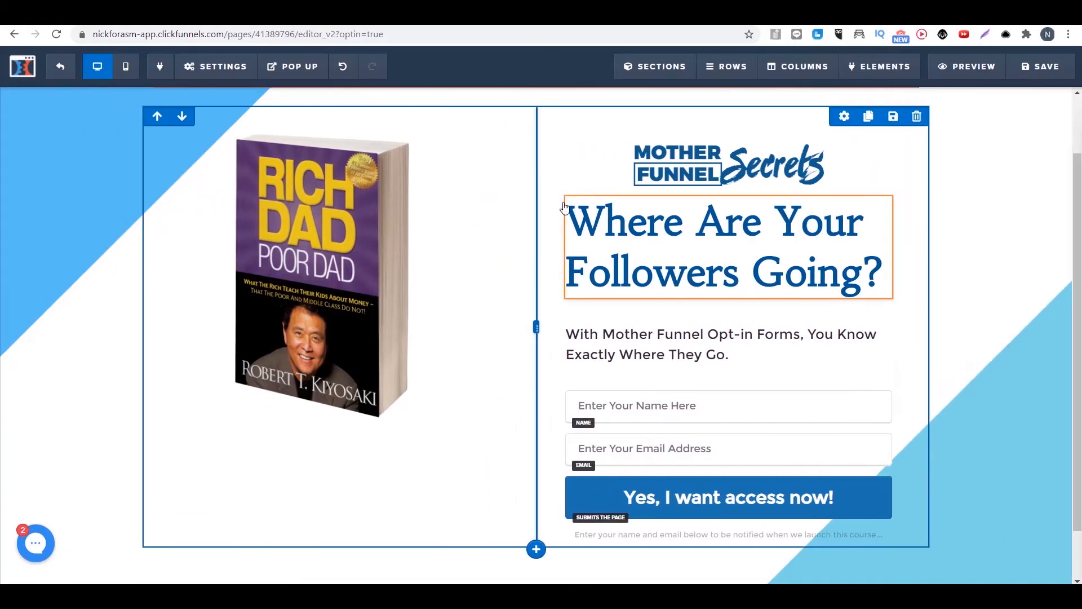
# Step: Replace the headline text with "How To Generate Passive Income"
pyautogui.click(723, 234)
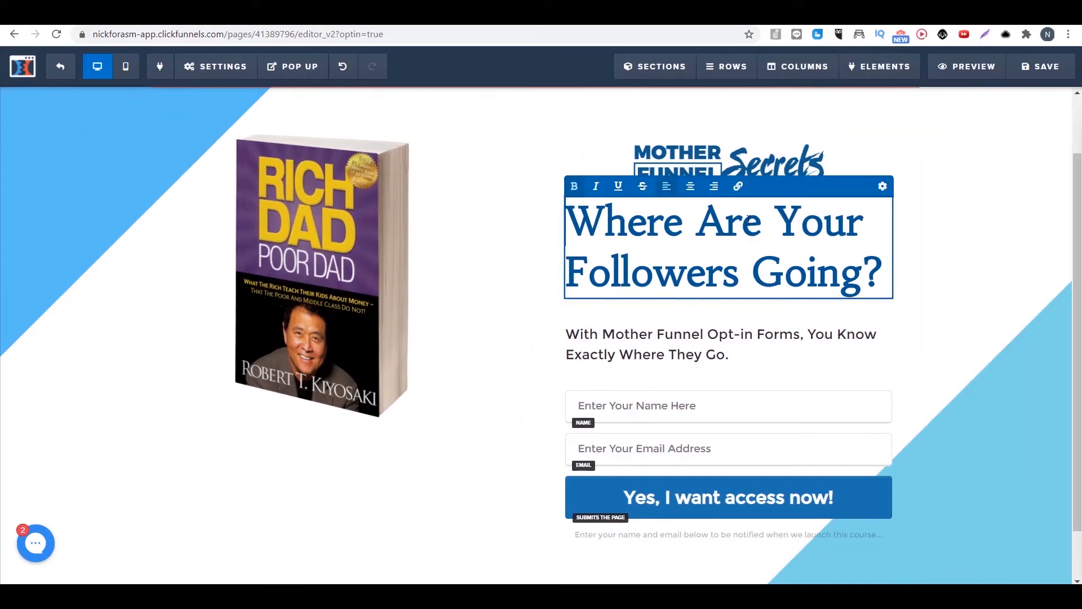
pyautogui.hotkey('ctrl', 'a')
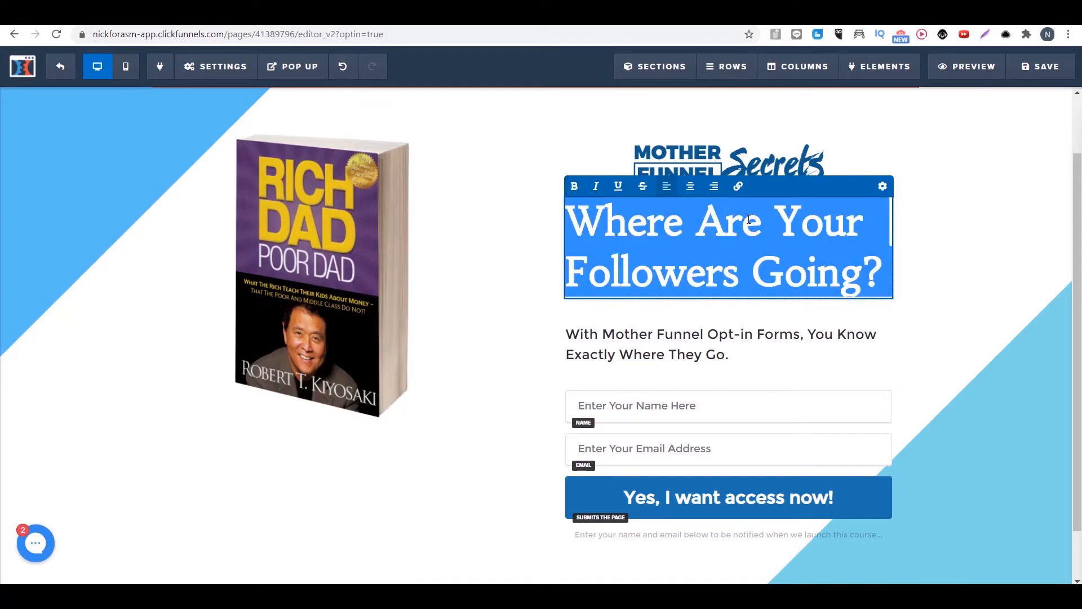
pyautogui.write('How To')
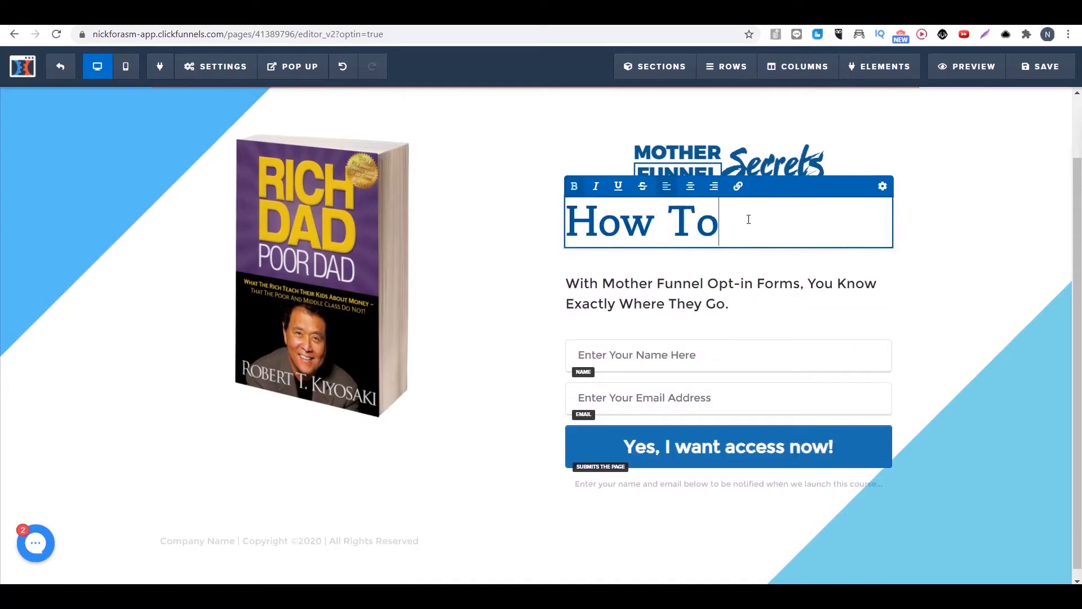
pyautogui.write(' Generate P')
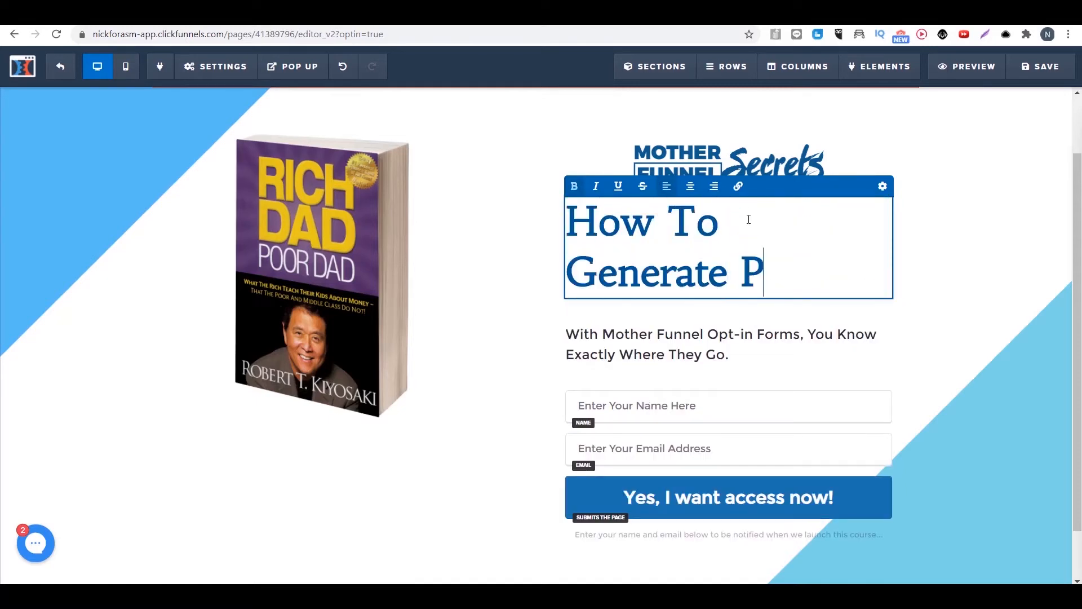
pyautogui.write('assive Income')
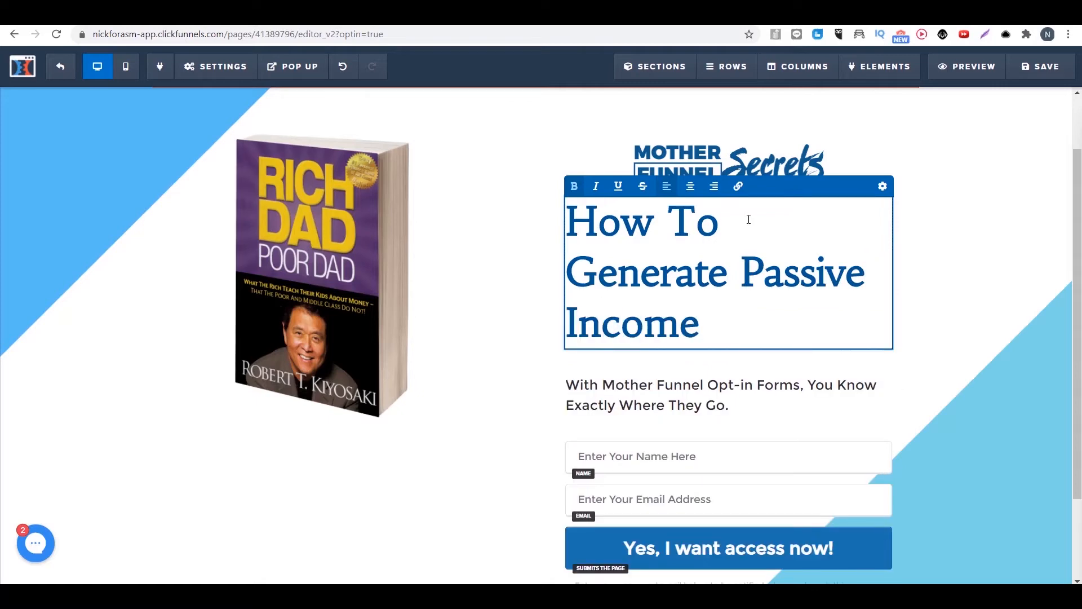
# Step: Set the whole headline's font size to 52 and its font family to Fjalla One
pyautogui.hotkey('ctrl', 'a')
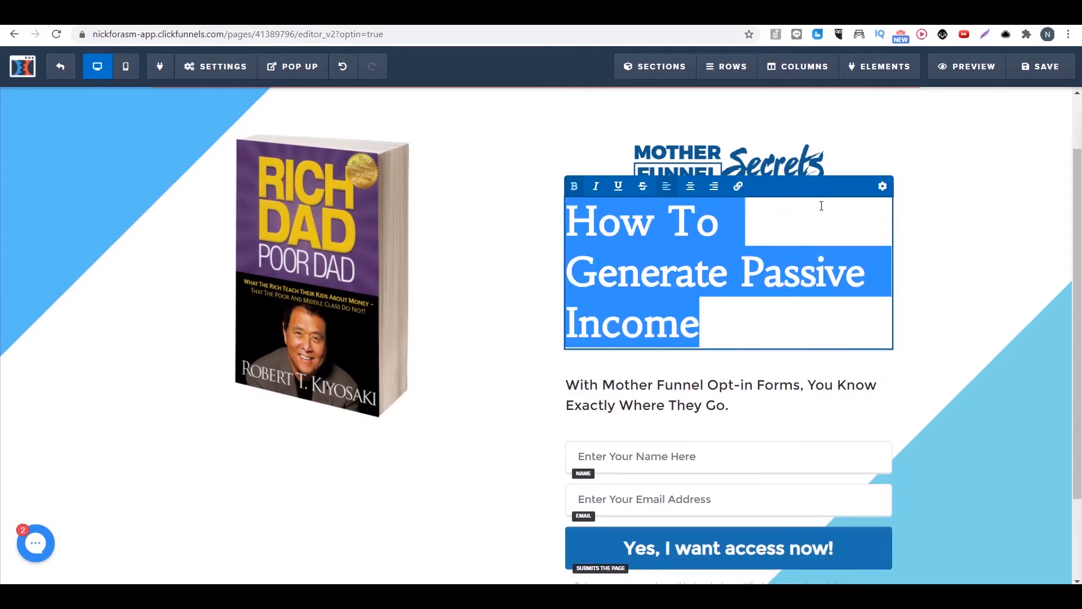
pyautogui.click(882, 187)
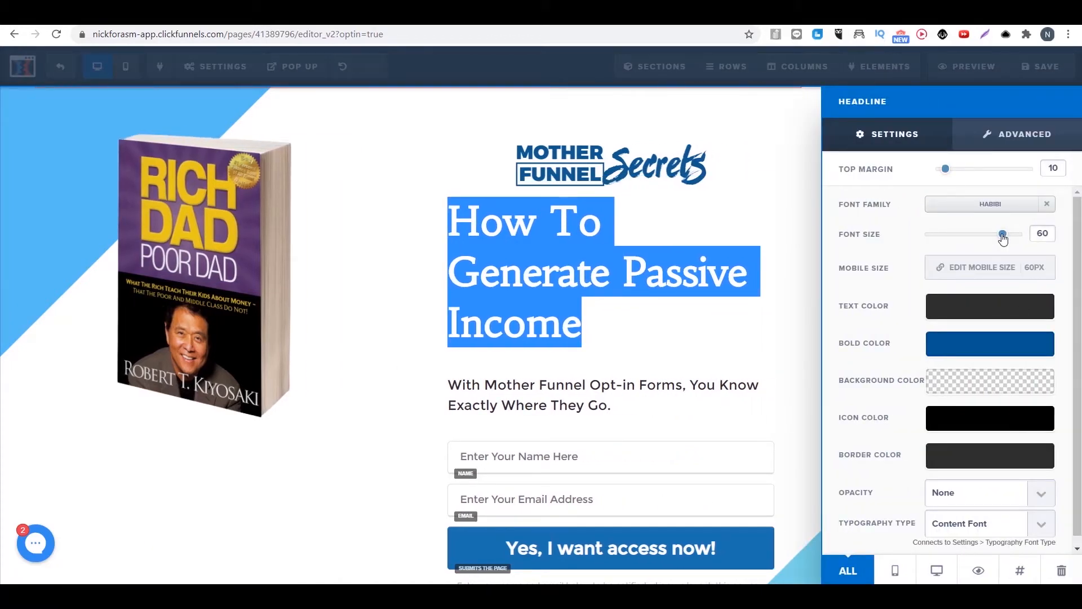
pyautogui.moveTo(1003, 236); pyautogui.dragTo(991, 233)
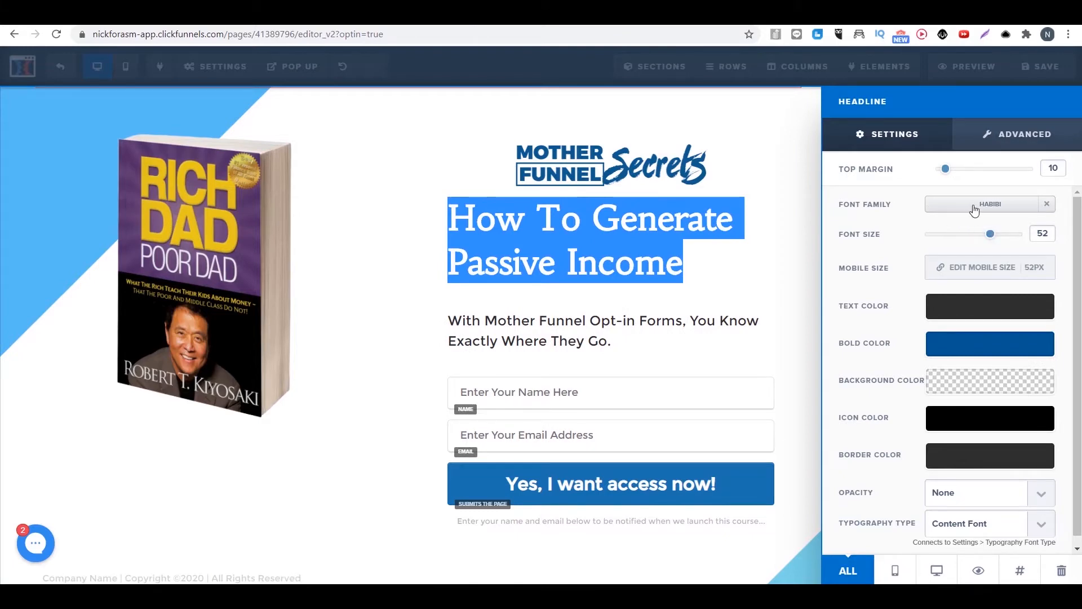
pyautogui.click(974, 210)
pyautogui.click(982, 343)
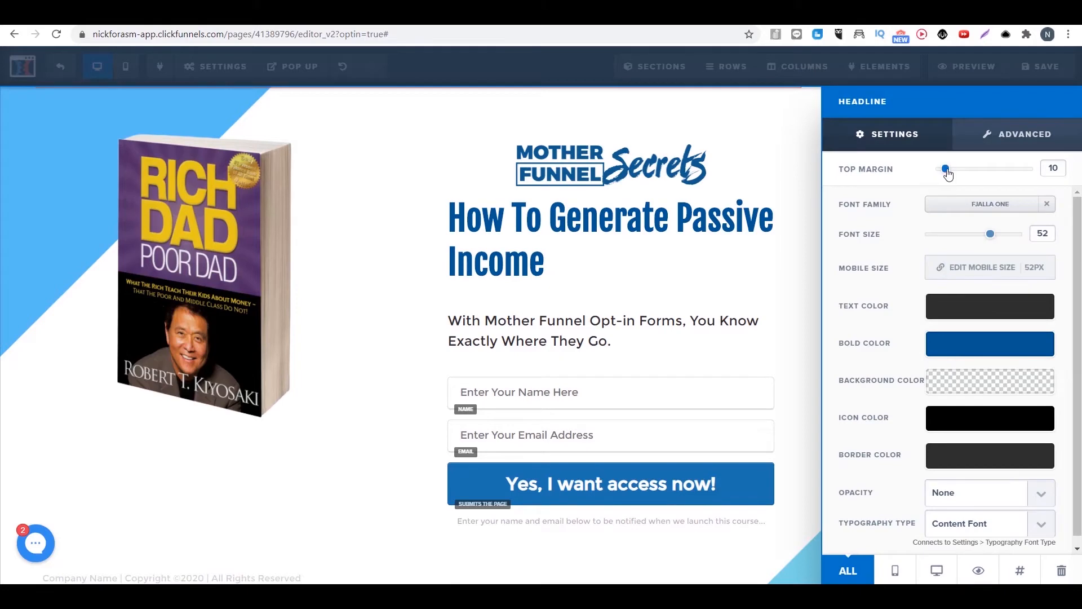
# Step: Change the headline's bold color to the red #e43b2c from the conversion colors
pyautogui.moveTo(947, 173)
pyautogui.mouseDown()
pyautogui.moveTo(957, 169)
pyautogui.moveTo(945, 169)
pyautogui.mouseUp()
pyautogui.click(995, 355)
pyautogui.click(859, 407)
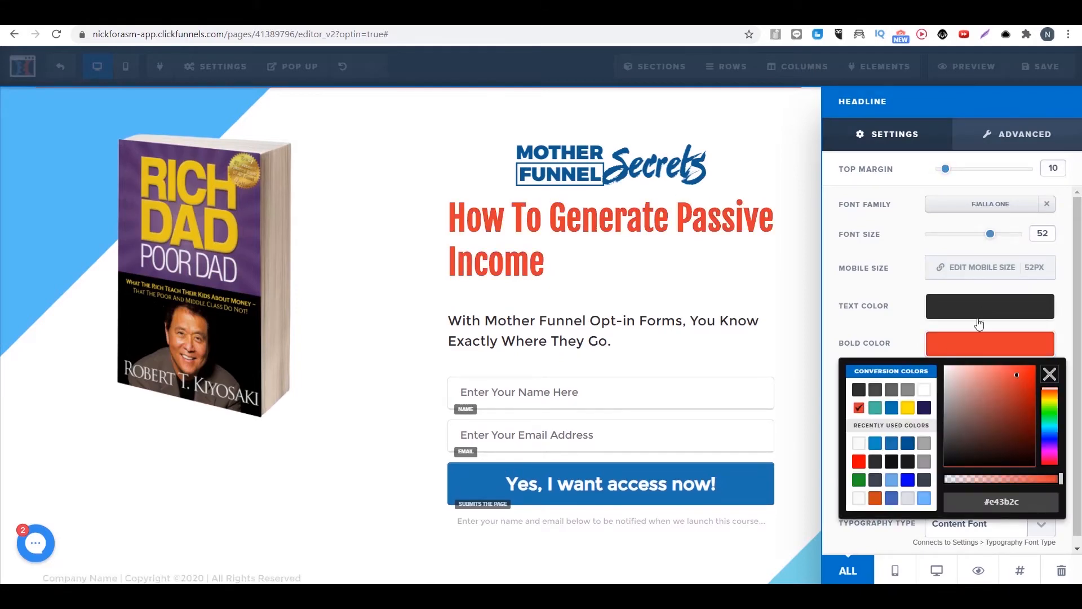
pyautogui.click(634, 242)
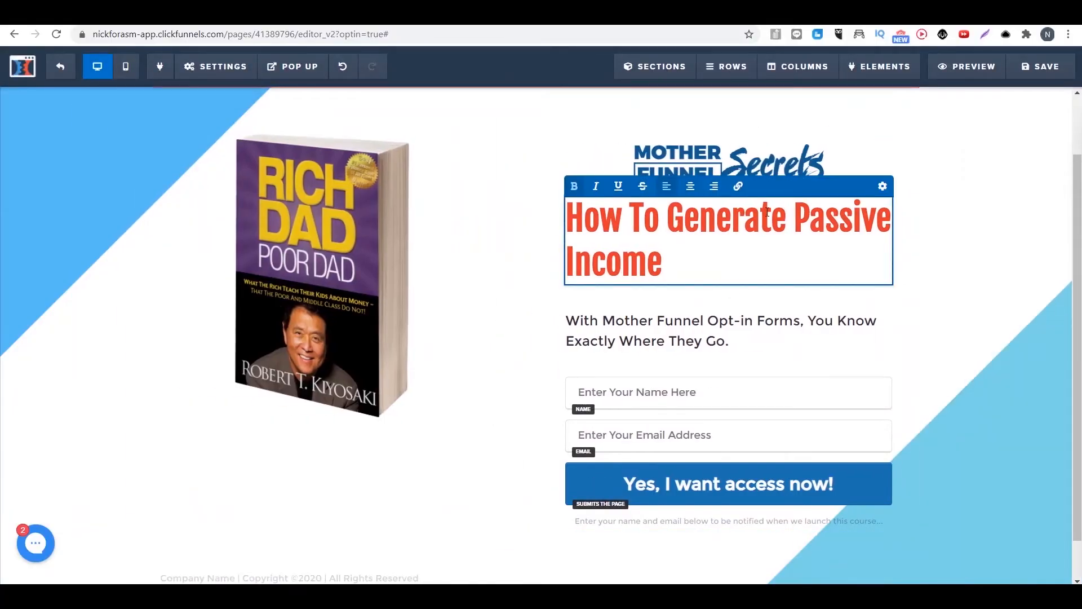
# Step: Remove bold from "How To Generate" in the headline and insert "Free Report Reveals" in front of it
pyautogui.moveTo(768, 211); pyautogui.dragTo(596, 227)
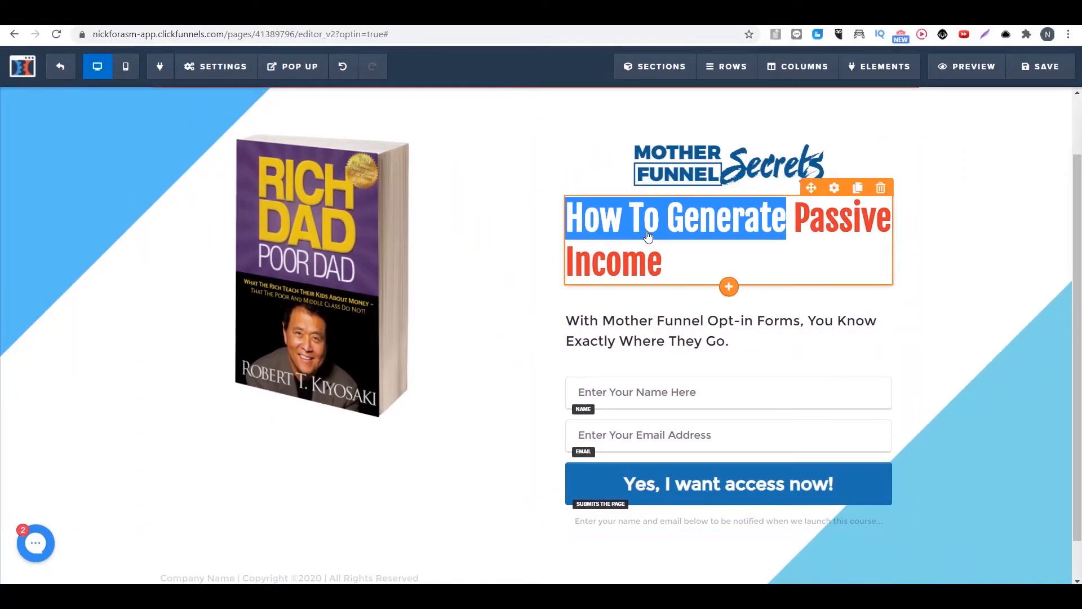
pyautogui.click(771, 221)
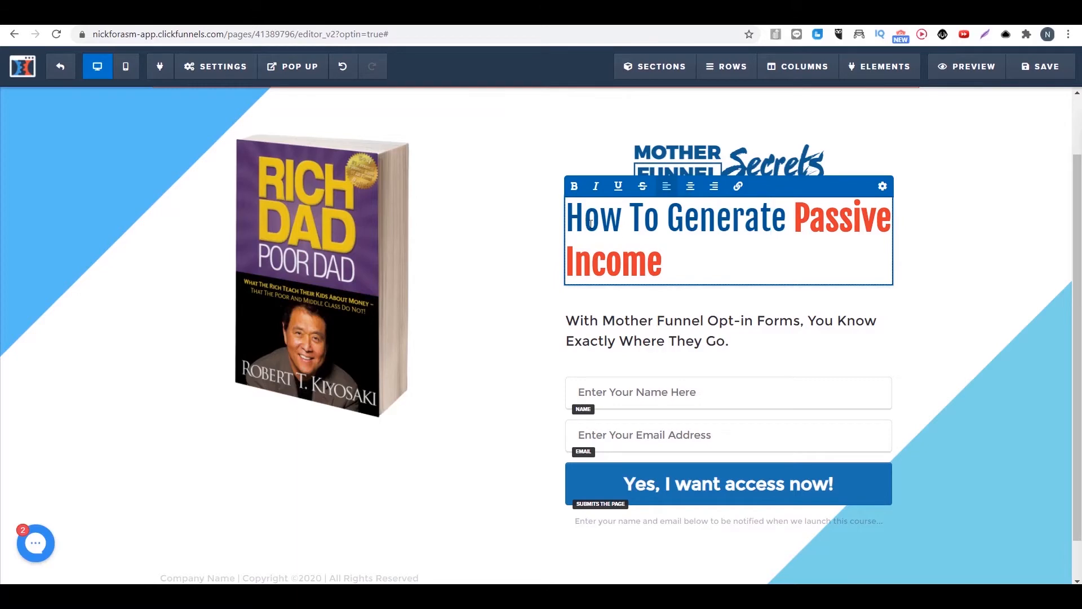
pyautogui.write('Free Report')
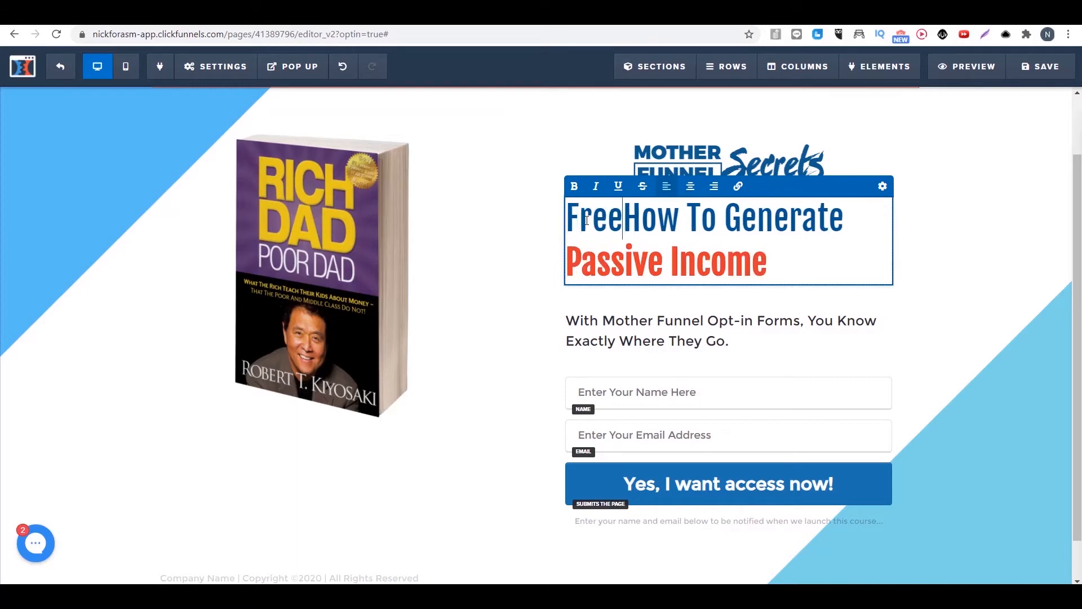
pyautogui.write(' Reveals')
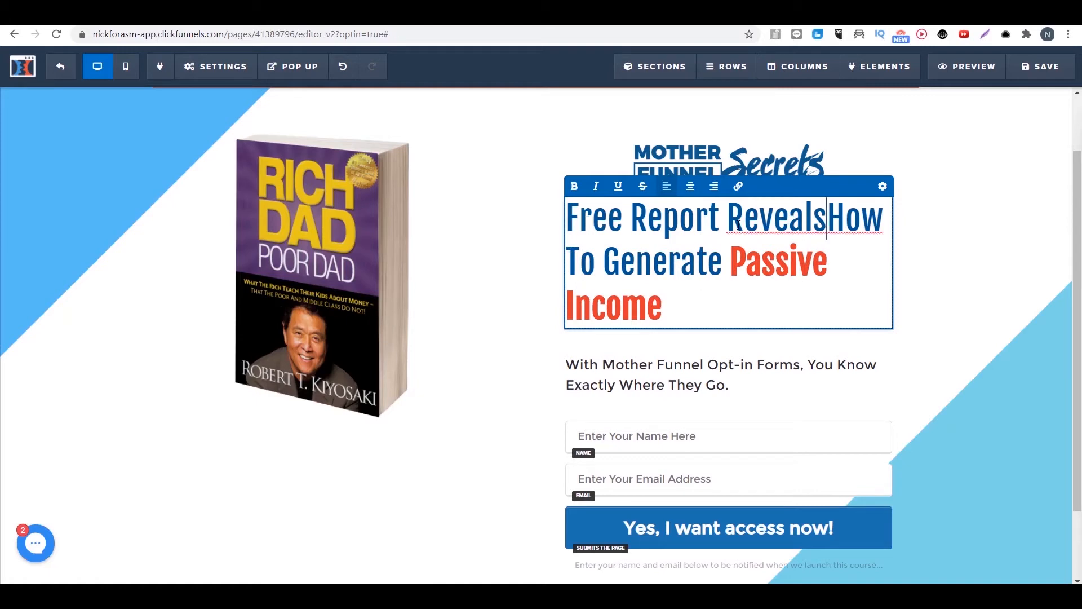
# Step: Try to color the words "Free Report" red through the headline's text color setting
pyautogui.moveTo(727, 217); pyautogui.dragTo(567, 216)
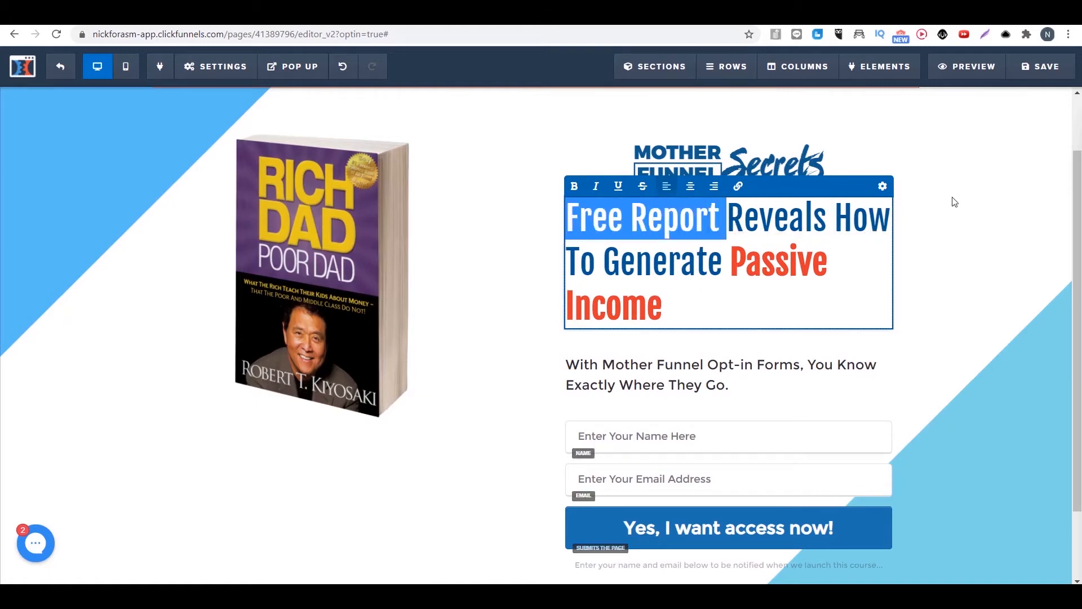
pyautogui.click(883, 186)
pyautogui.click(992, 307)
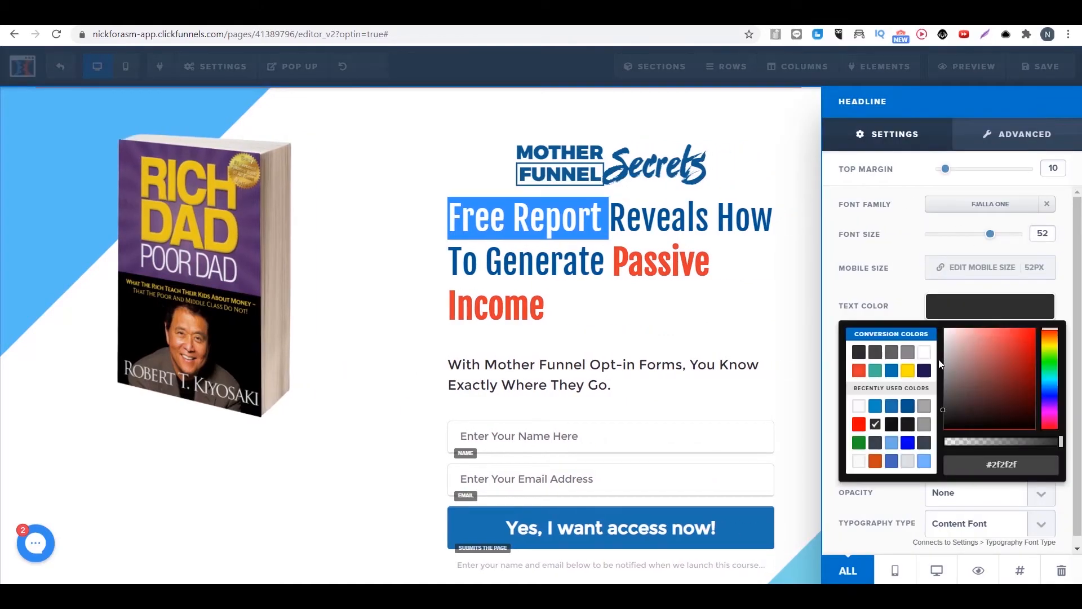
pyautogui.click(858, 430)
pyautogui.click(768, 324)
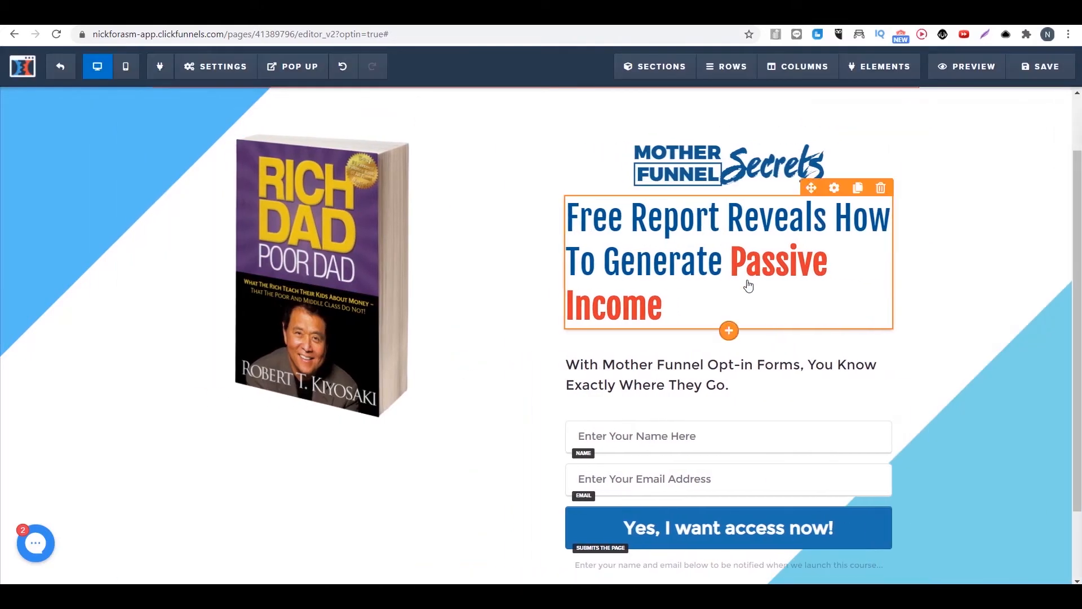
# Step: Make the words "Free Report" in the headline bold
pyautogui.moveTo(719, 217); pyautogui.dragTo(571, 217)
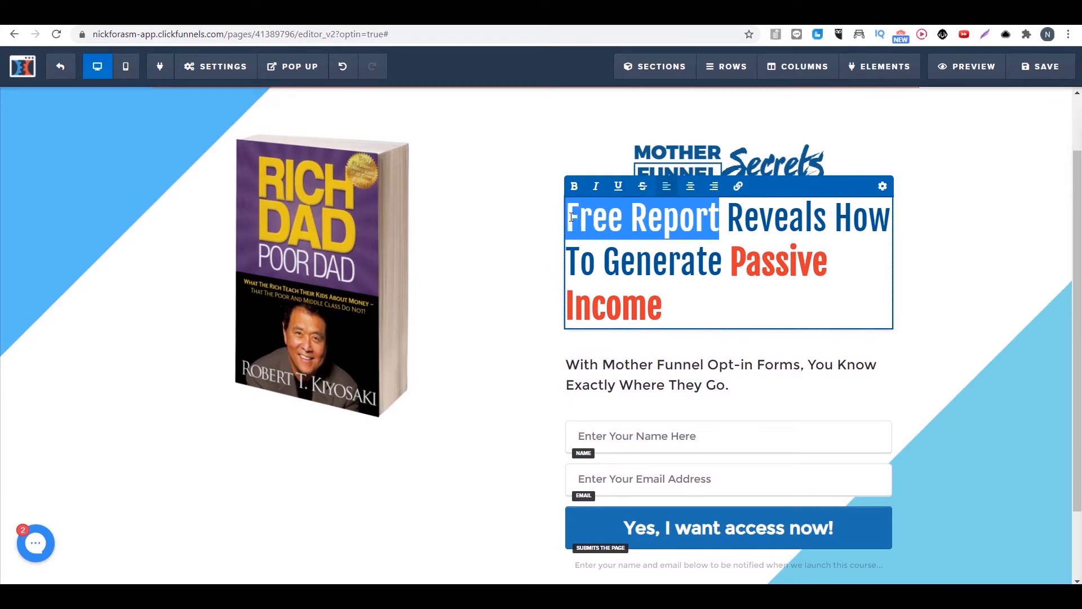
pyautogui.click(795, 349)
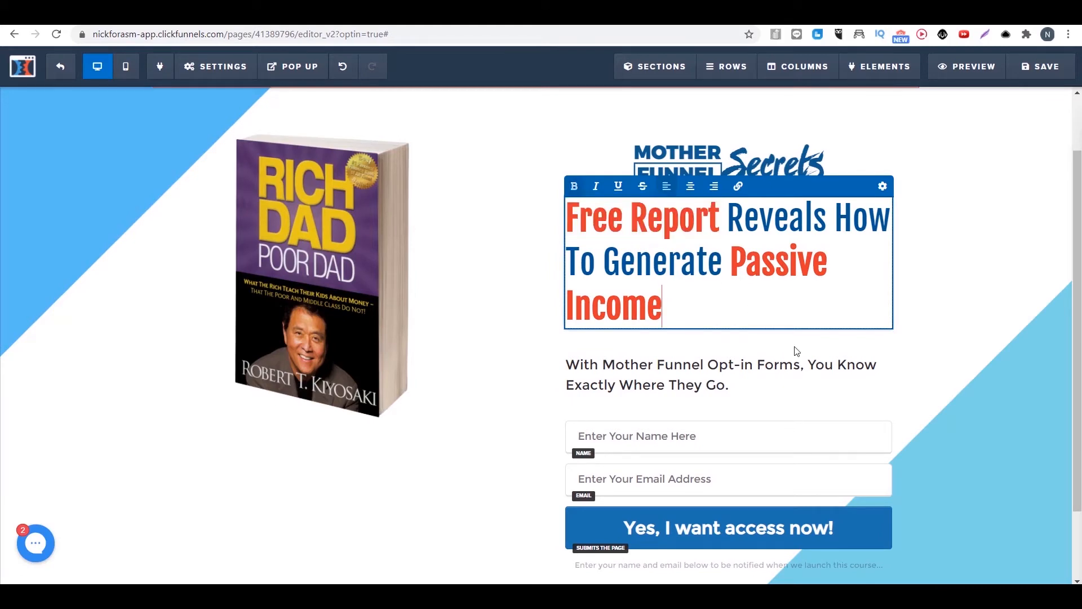
pyautogui.click(931, 387)
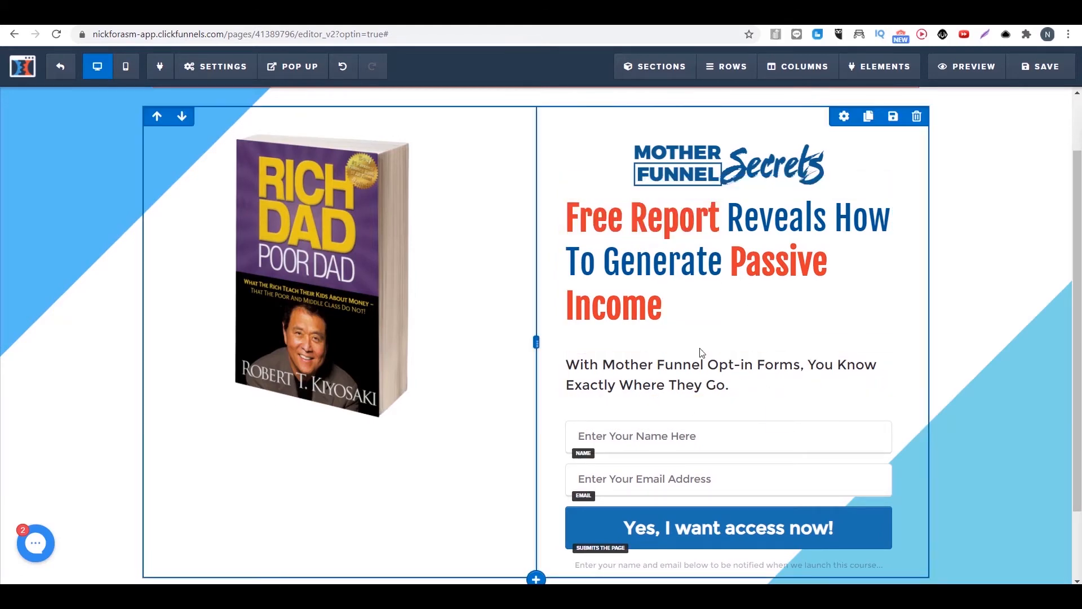
# Step: Replace the subheadline text with "Leave Your Best Email Below To Get The Free Report", correcting the capitalization of "Best"
pyautogui.moveTo(863, 364)
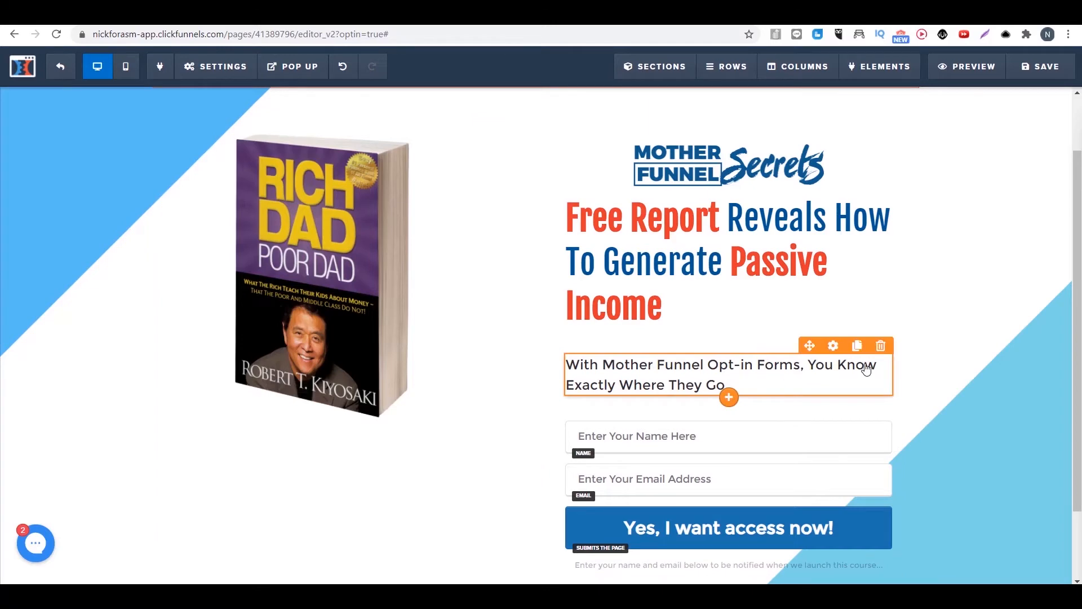
pyautogui.click(834, 346)
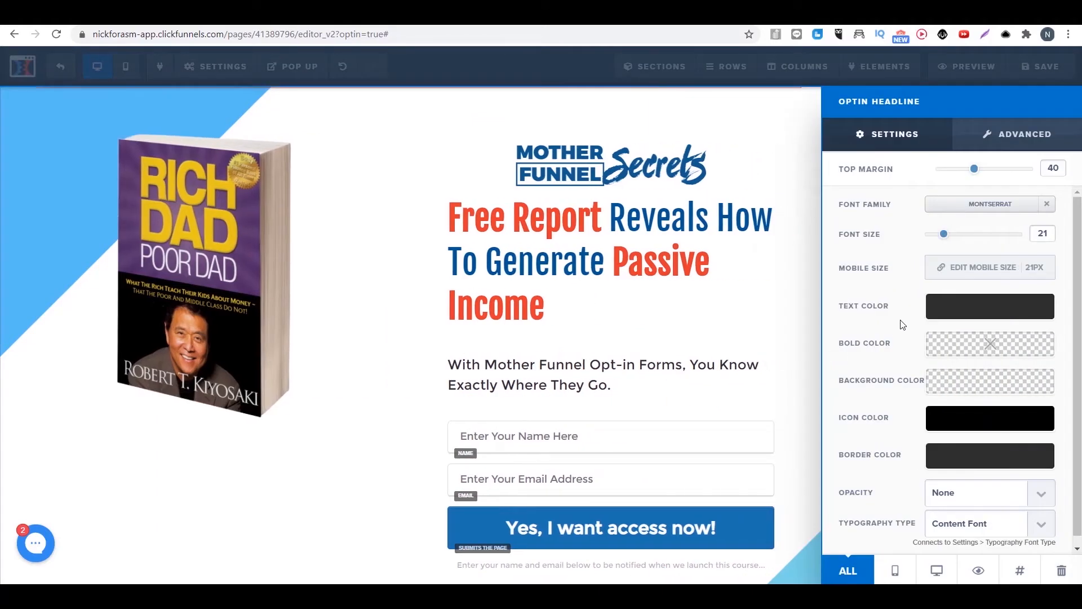
pyautogui.click(699, 370)
pyautogui.tripleClick(730, 377)
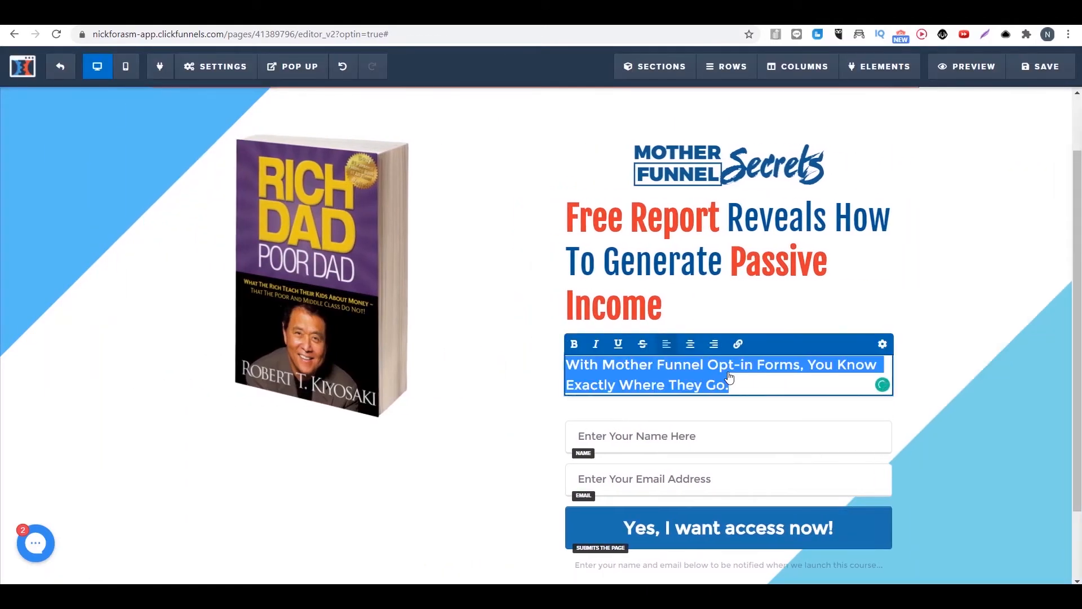
pyautogui.write('Leave Your best Email')
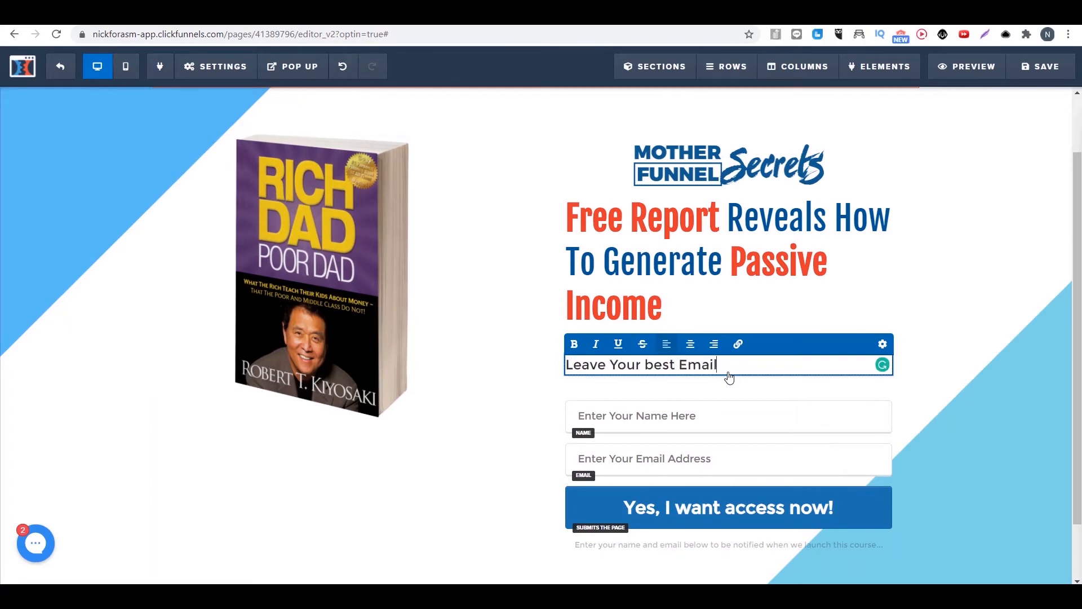
pyautogui.write('To Get The Free Report')
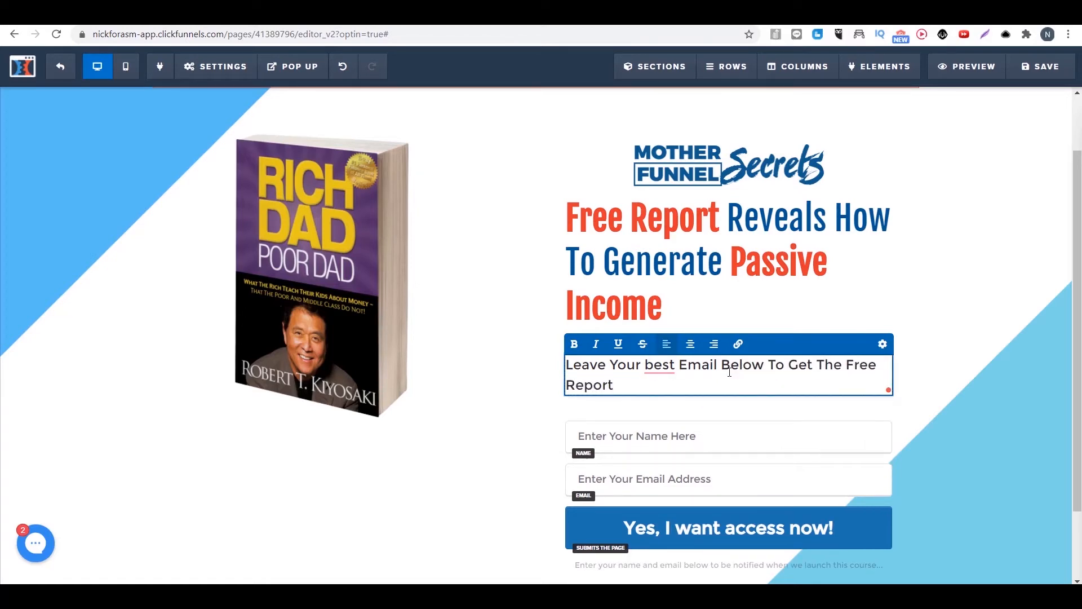
pyautogui.rightClick(661, 367)
pyautogui.click(655, 401)
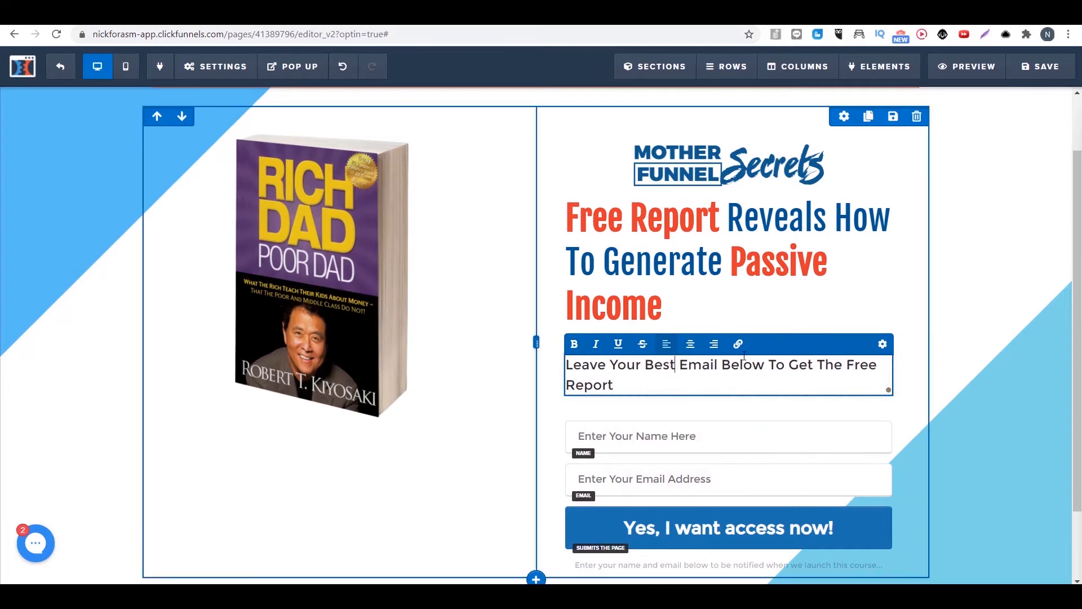
# Step: Reduce the subheadline's top margin so it sits closer to the headline
pyautogui.click(883, 344)
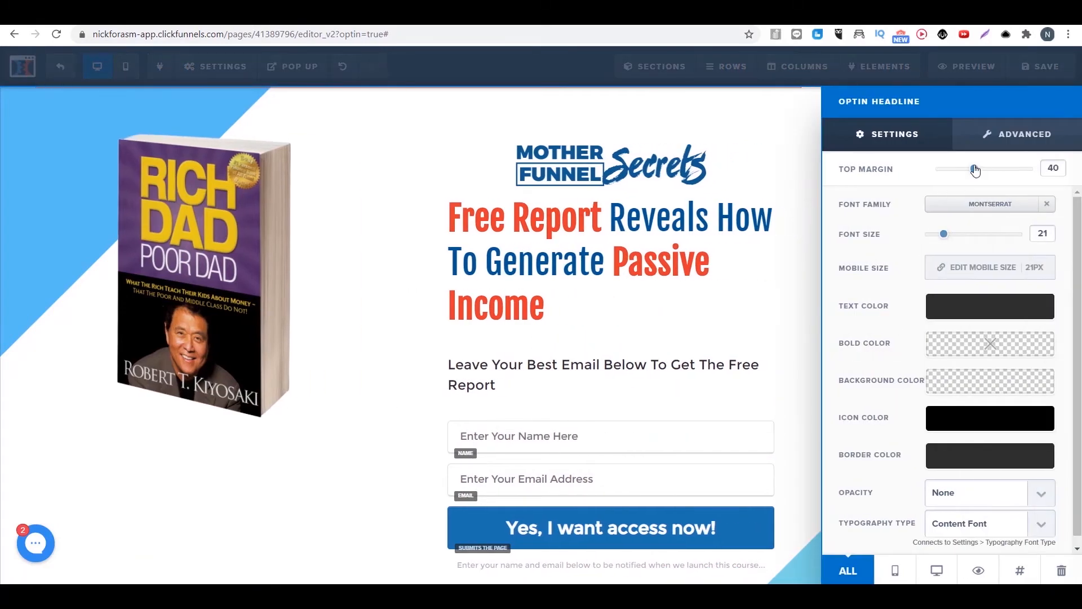
pyautogui.moveTo(975, 170); pyautogui.dragTo(944, 173)
pyautogui.click(638, 140)
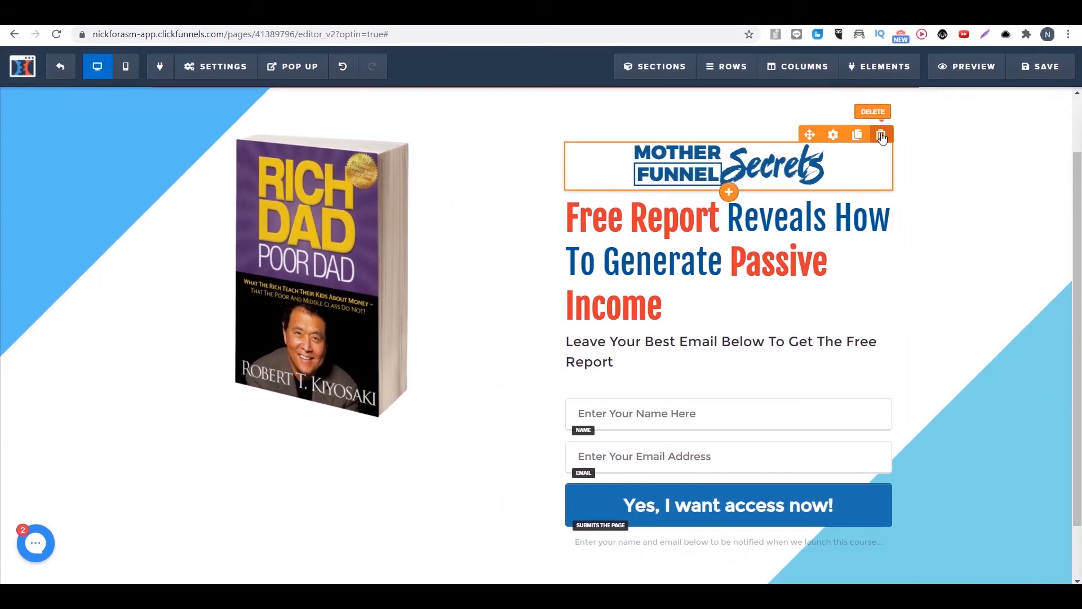
# Step: Delete the Mother Funnel Secrets logo above the headline and confirm the removal
pyautogui.click(882, 137)
pyautogui.click(604, 105)
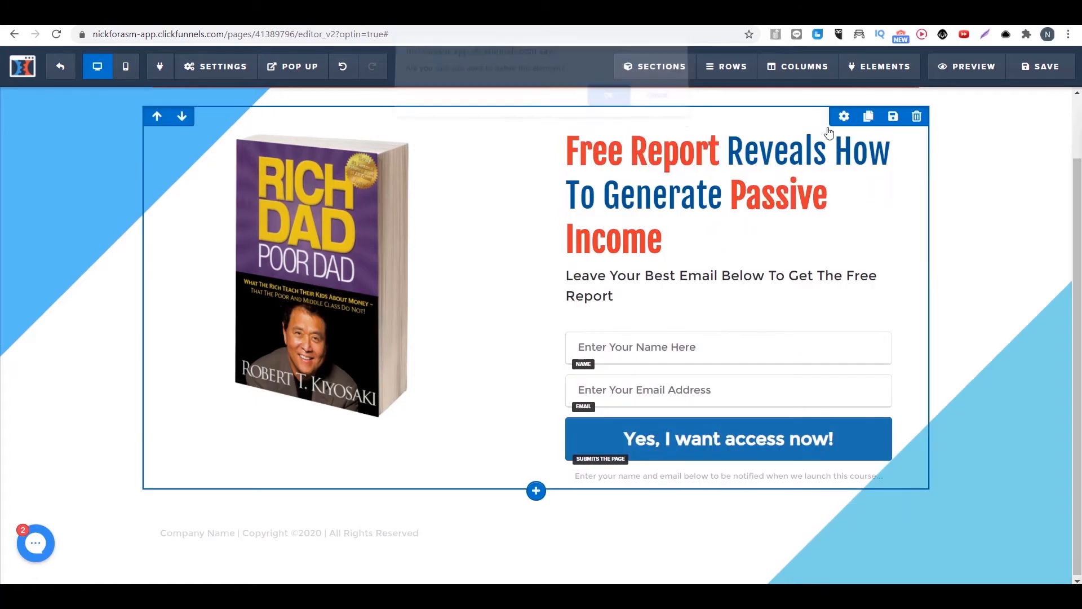
# Step: Change the opt-in button's background color to red from the recently used colors
pyautogui.scroll(1, 604, 288)
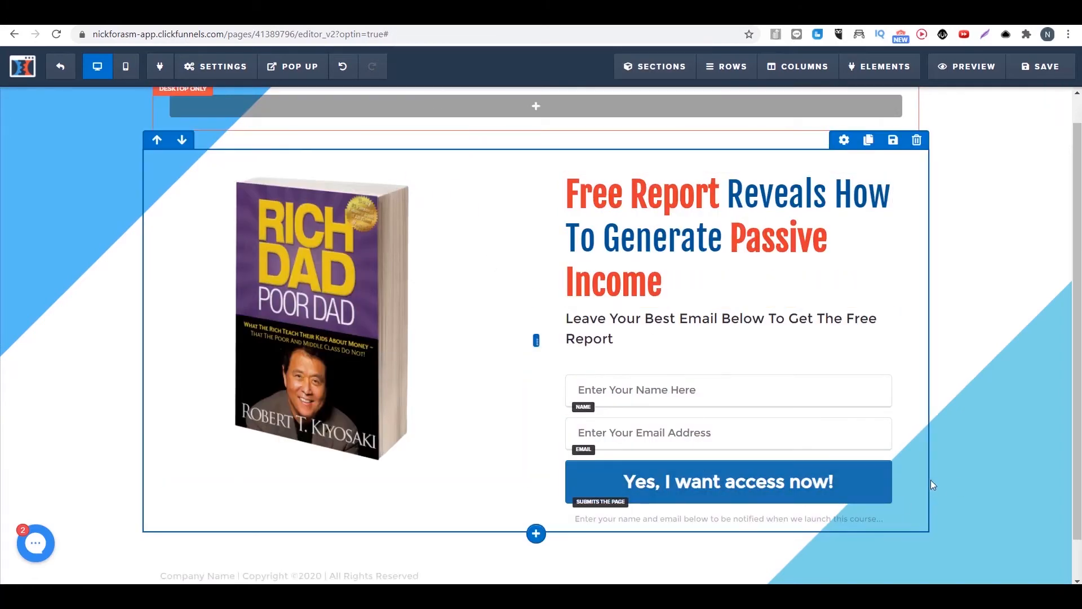
pyautogui.click(713, 475)
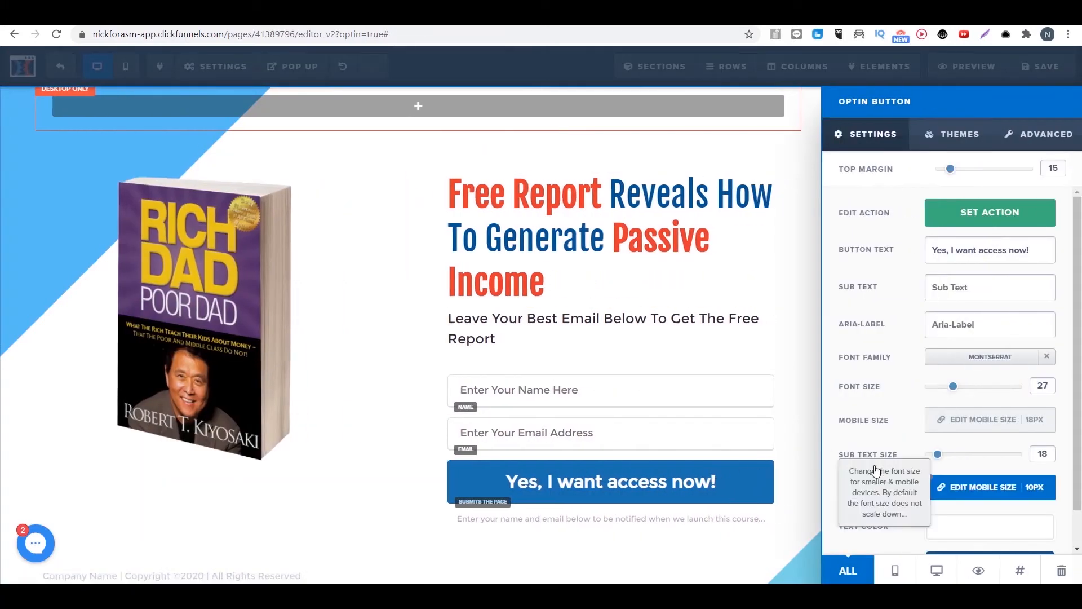
pyautogui.scroll(-2, 972, 507)
pyautogui.click(978, 530)
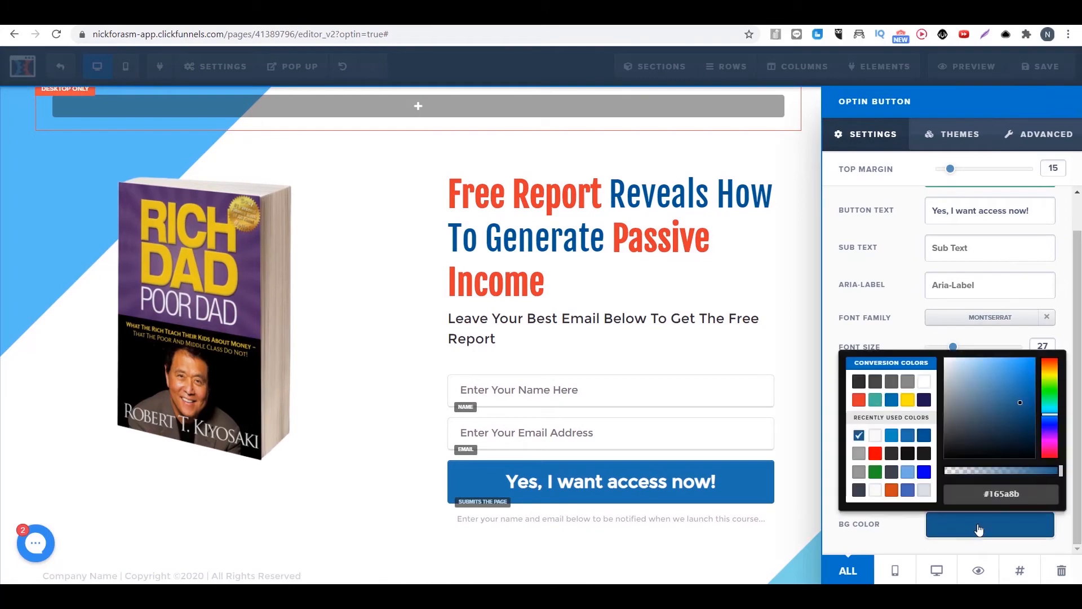
pyautogui.click(876, 454)
pyautogui.click(723, 437)
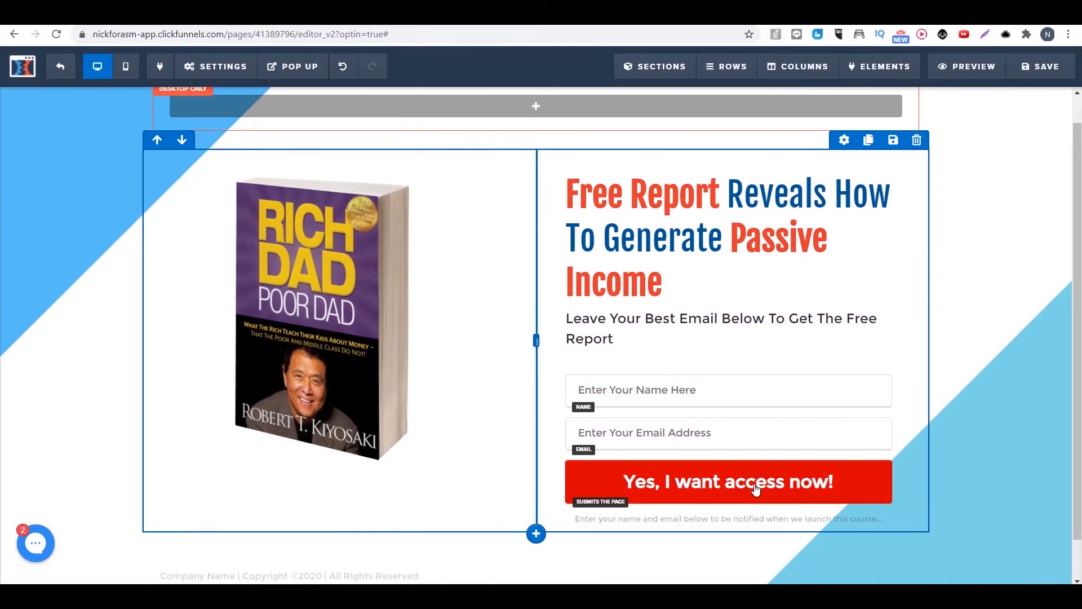
# Step: Examine the action choices available for the opt-in button and the page's pop-up options
pyautogui.click(758, 489)
pyautogui.click(1003, 216)
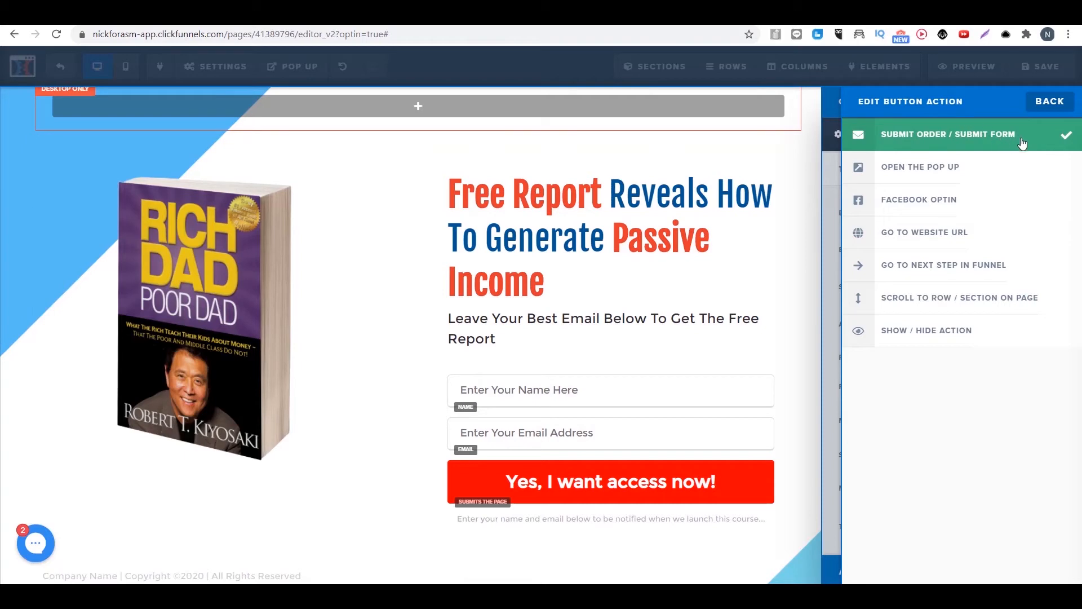
pyautogui.click(1050, 101)
pyautogui.click(545, 200)
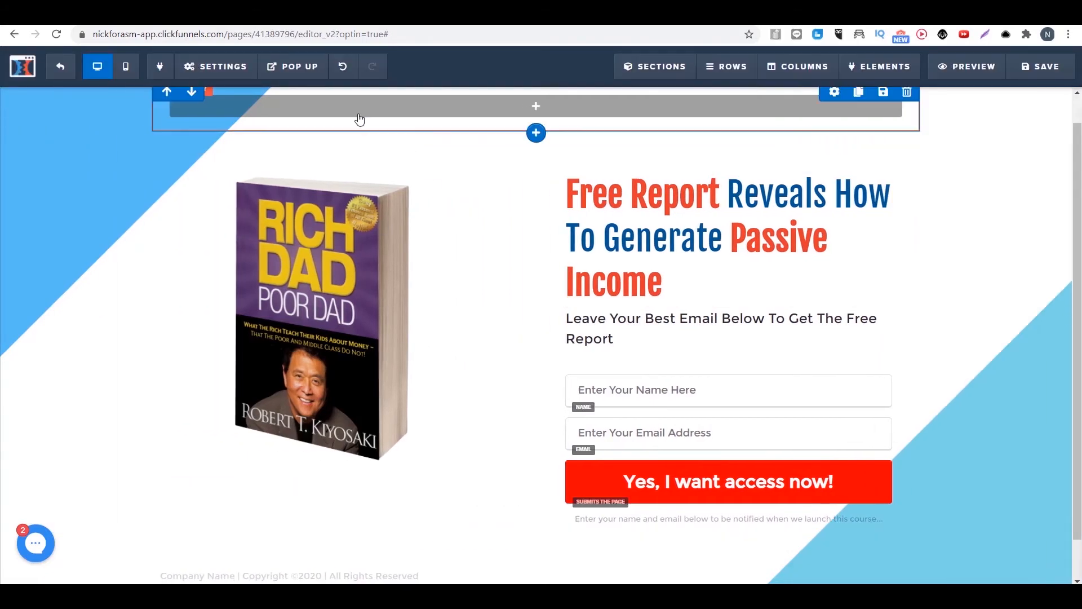
pyautogui.click(316, 70)
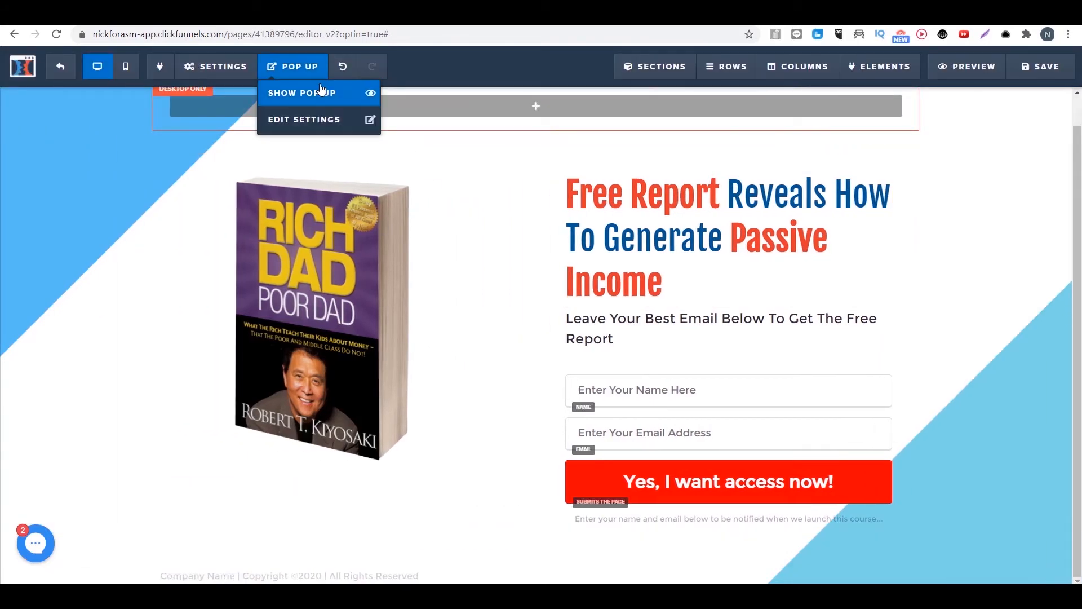
pyautogui.click(667, 481)
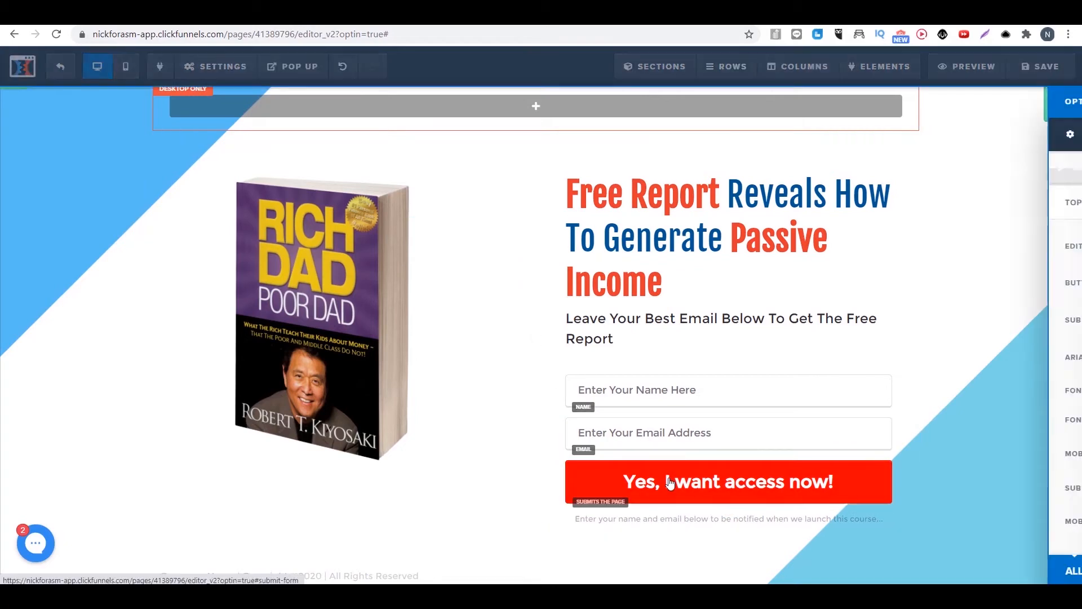
pyautogui.click(1014, 218)
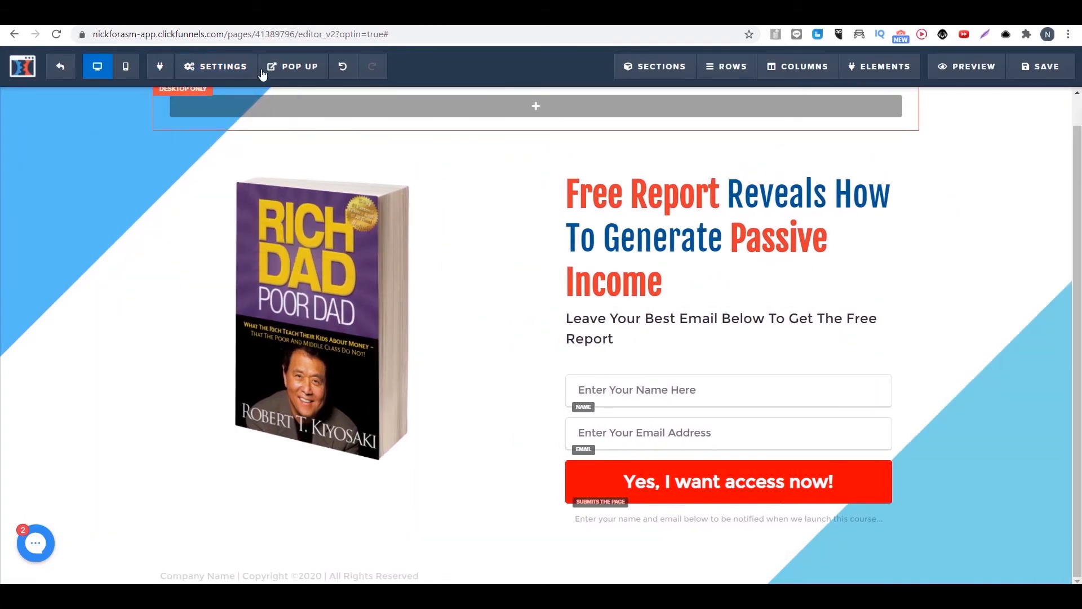
pyautogui.click(292, 67)
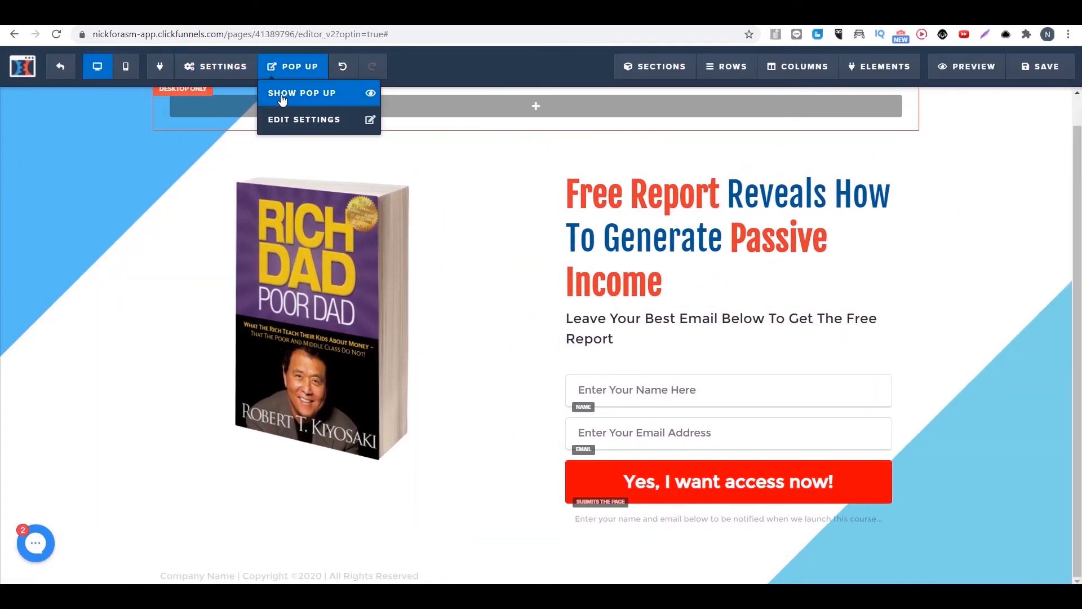
# Step: Show the page's pop-up in the editor, look at its empty content area and close it again
pyautogui.click(310, 92)
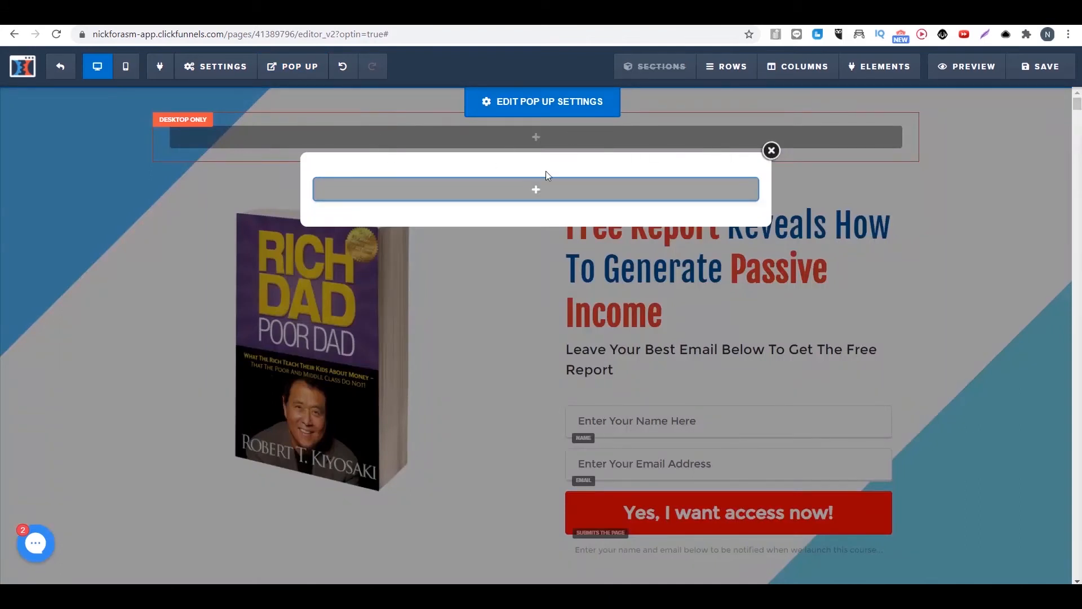
pyautogui.click(772, 151)
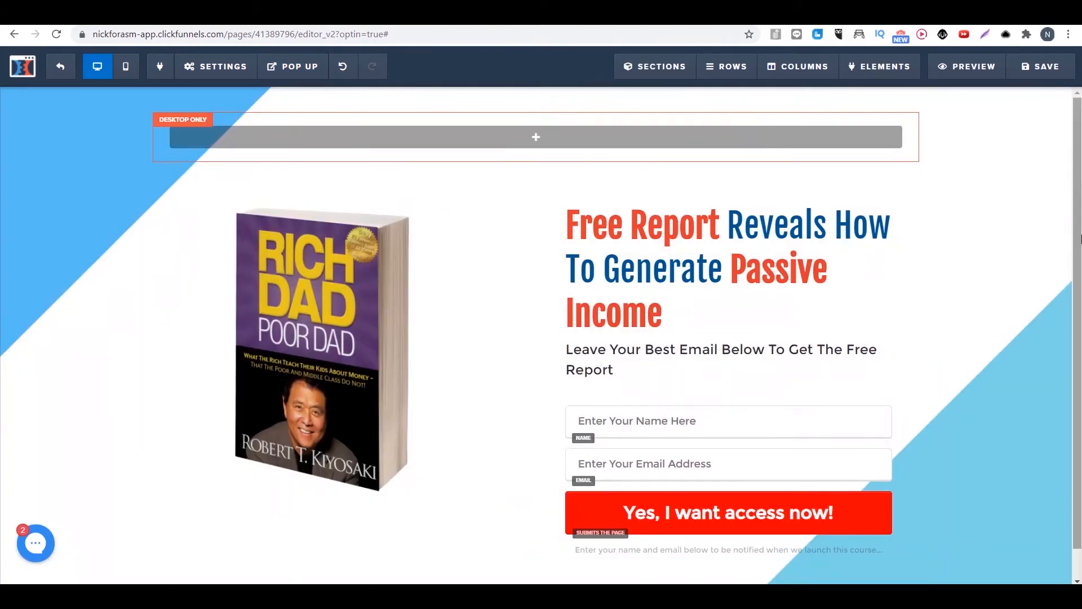
pyautogui.scroll(-1, 983, 283)
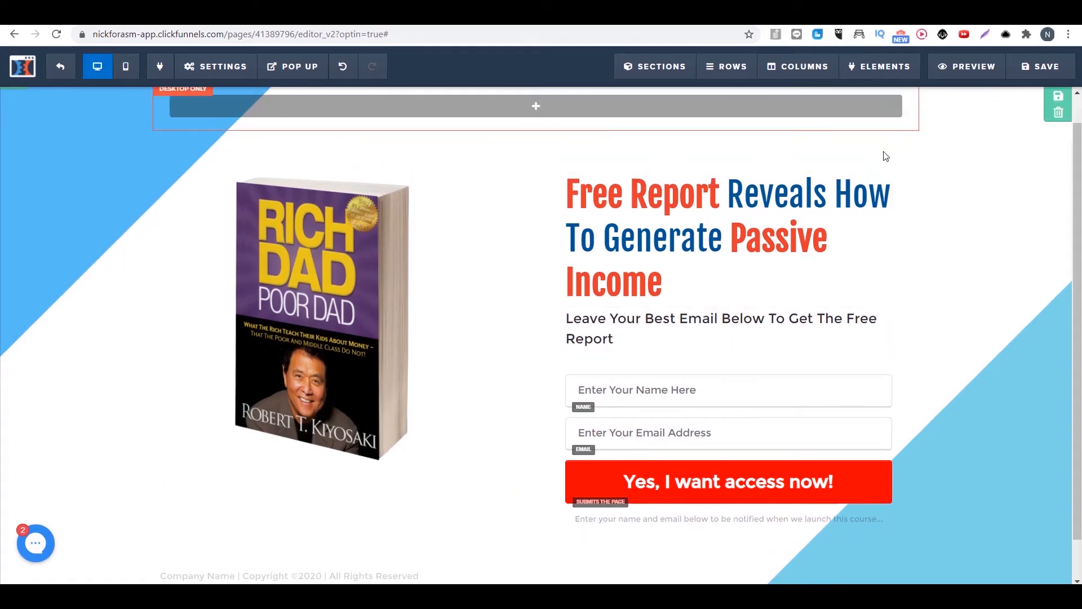
# Step: Set the book image to display on desktop only, check the page in mobile view and return to desktop view
pyautogui.click(126, 67)
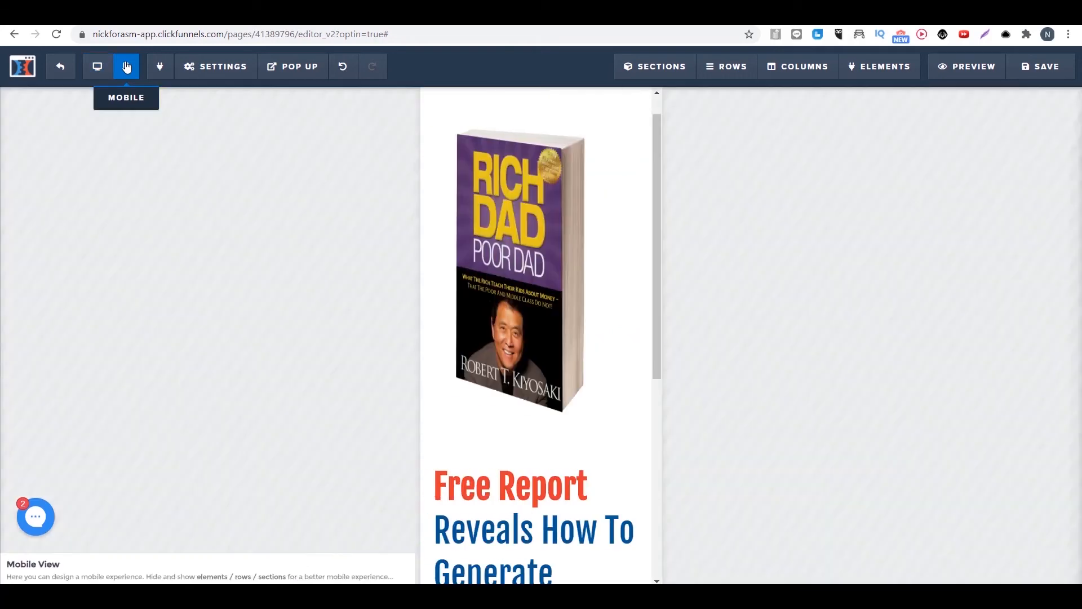
pyautogui.moveTo(659, 215); pyautogui.dragTo(642, 174)
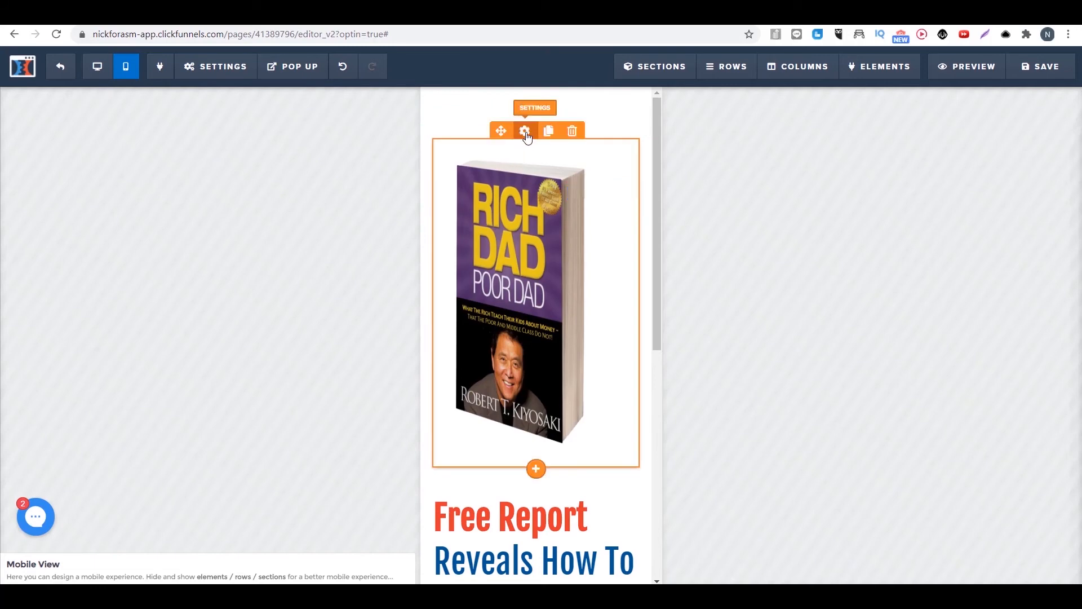
pyautogui.click(525, 132)
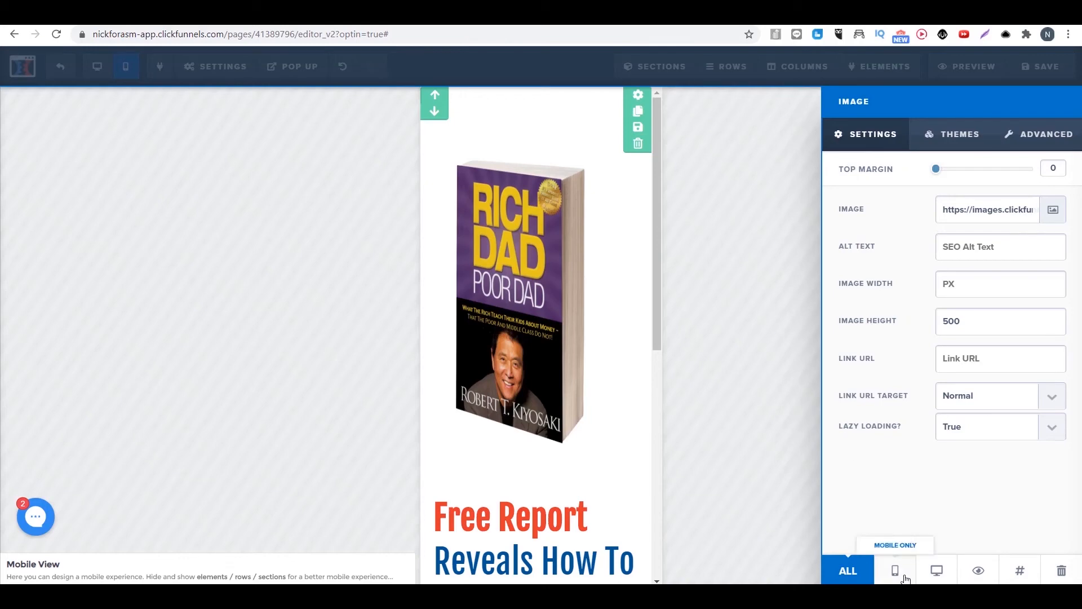
pyautogui.click(937, 570)
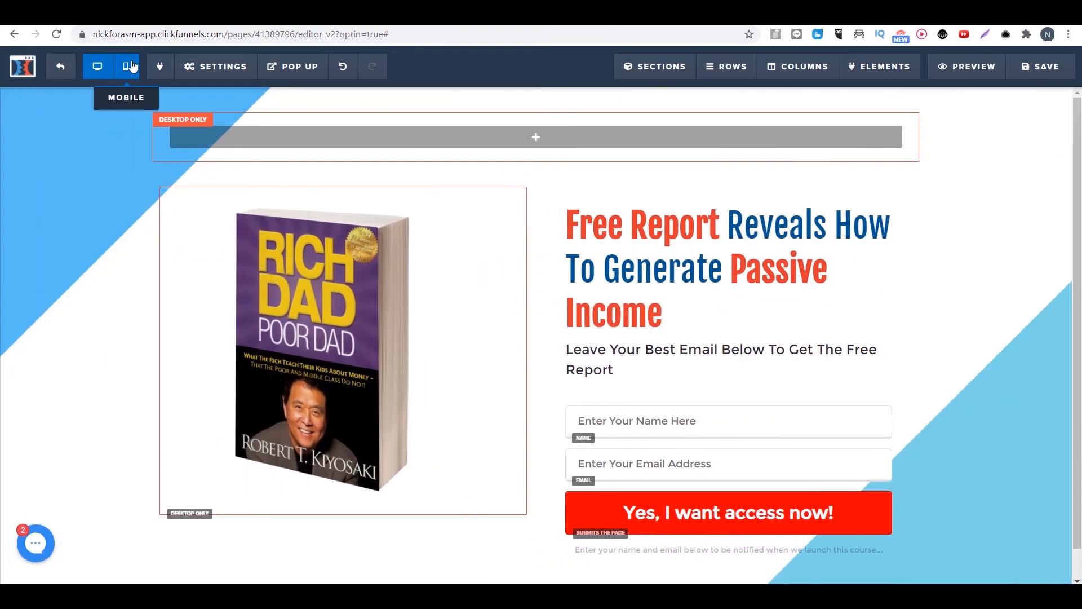
pyautogui.click(125, 66)
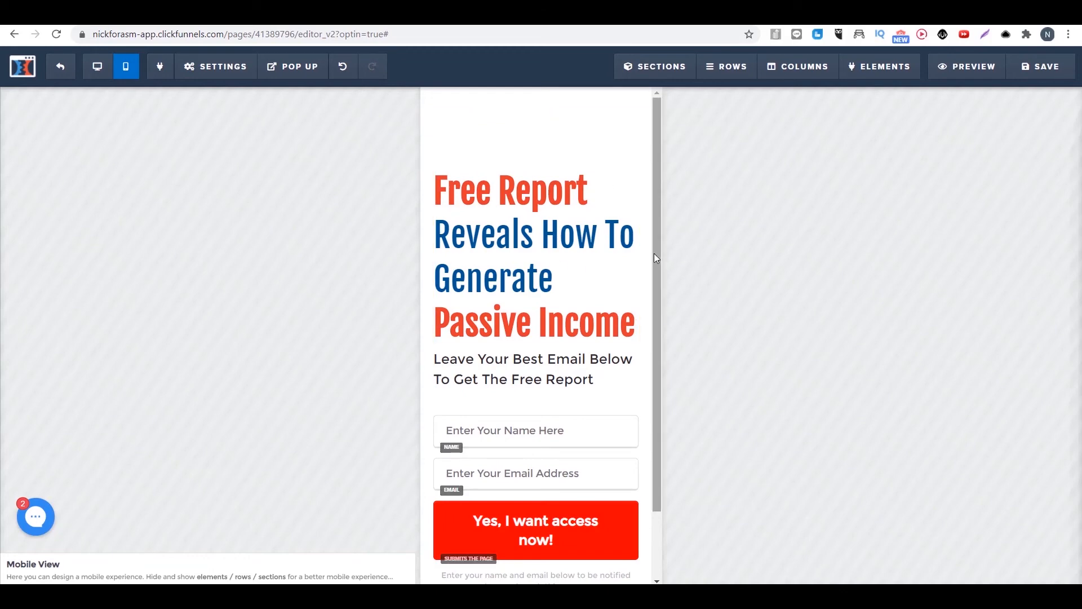
pyautogui.moveTo(654, 253); pyautogui.dragTo(73, 92)
pyautogui.click(97, 66)
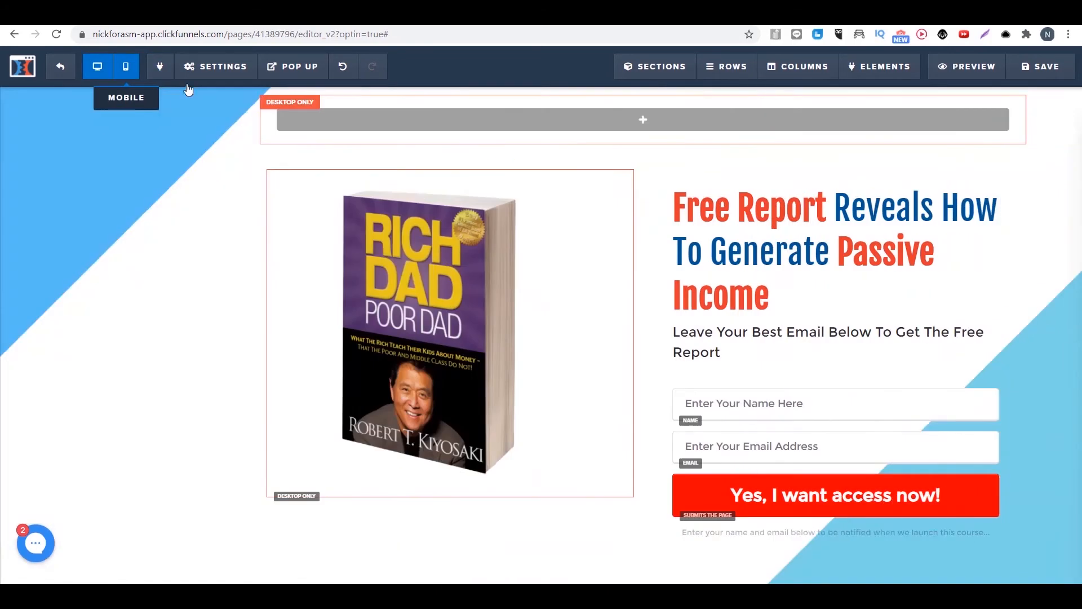
# Step: Connect the page's email integration to active campaign (Activecampaign) with the action Add To List and the list Shopify Seller, and save the page
pyautogui.click(224, 93)
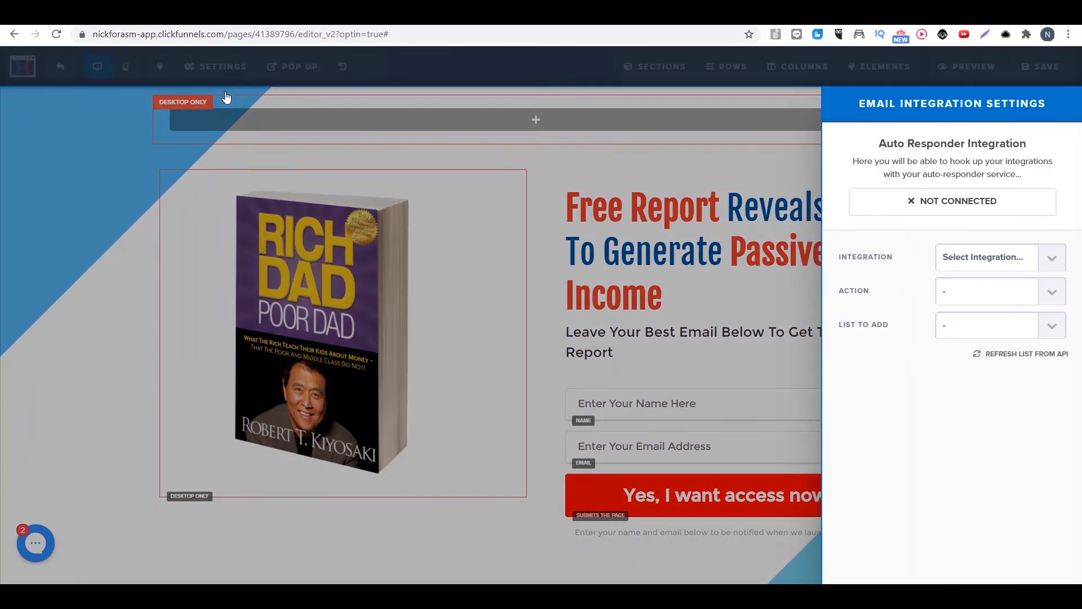
pyautogui.click(1025, 262)
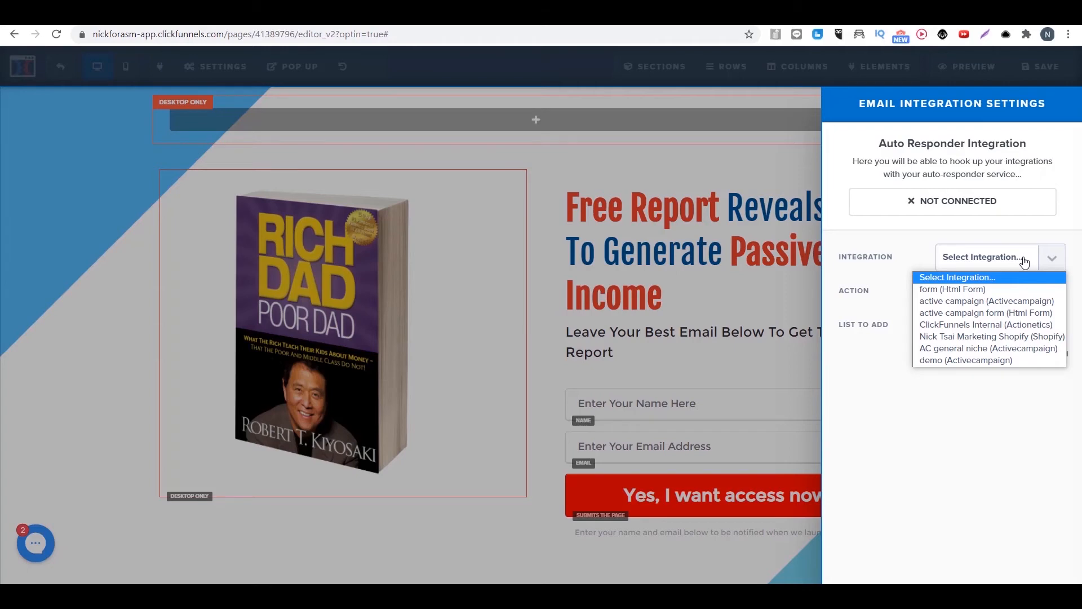
pyautogui.click(969, 258)
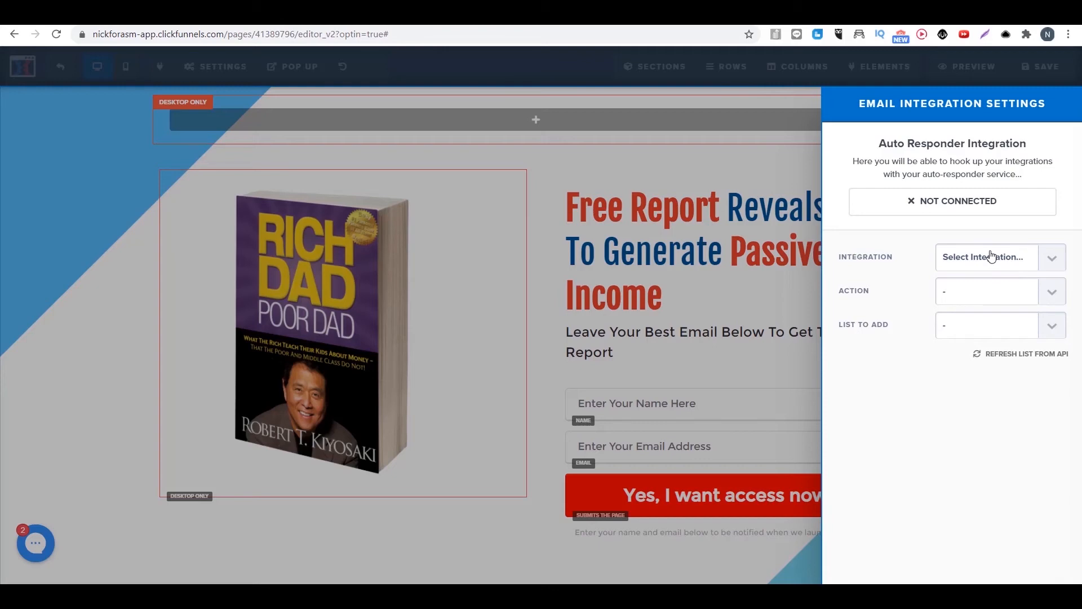
pyautogui.click(992, 256)
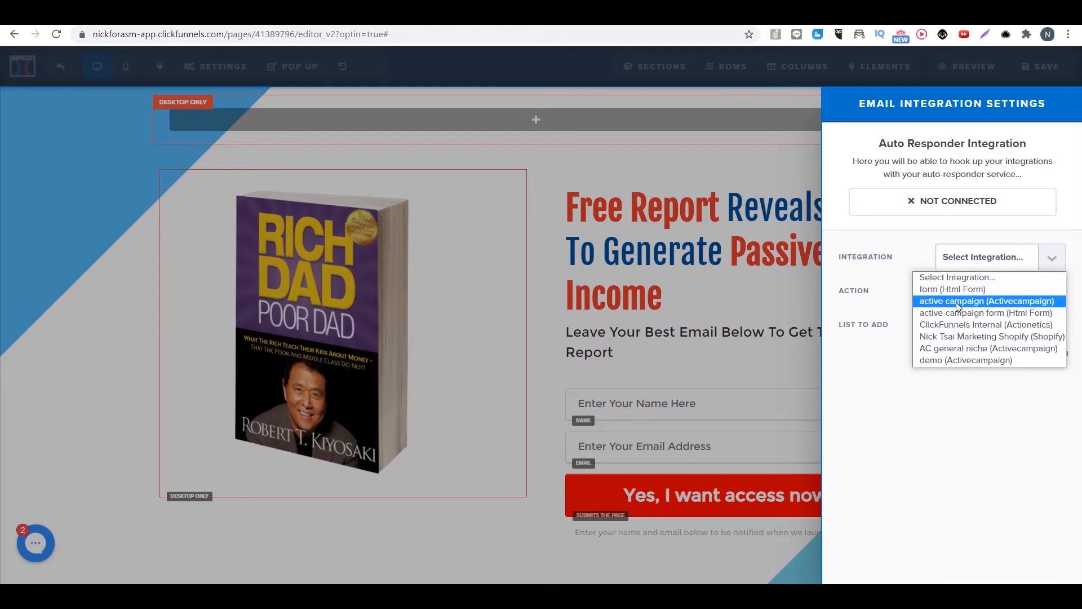
pyautogui.click(957, 306)
pyautogui.click(942, 292)
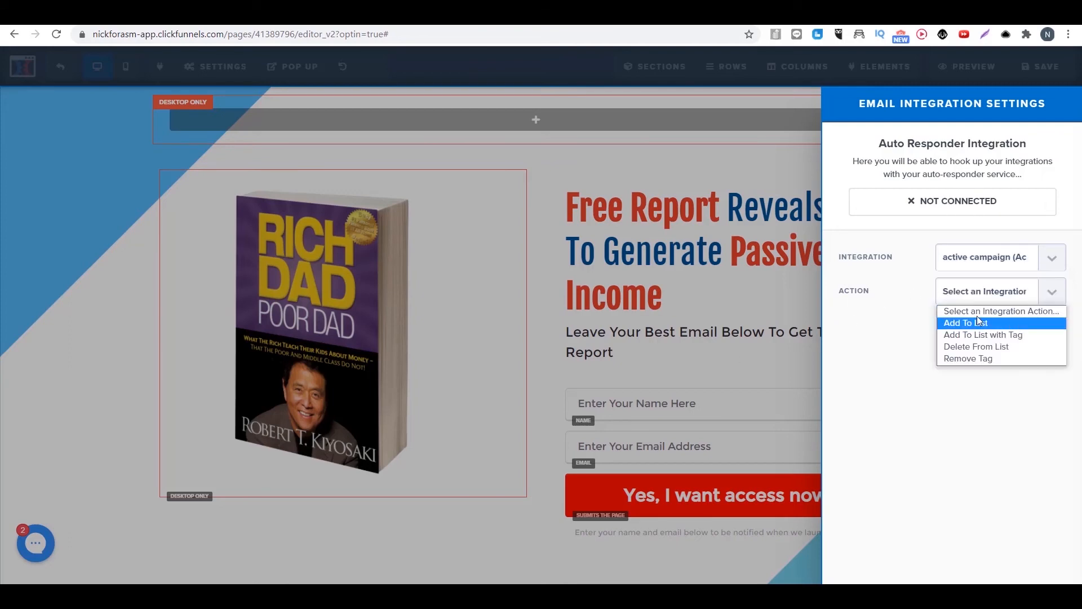
pyautogui.click(980, 328)
pyautogui.click(993, 327)
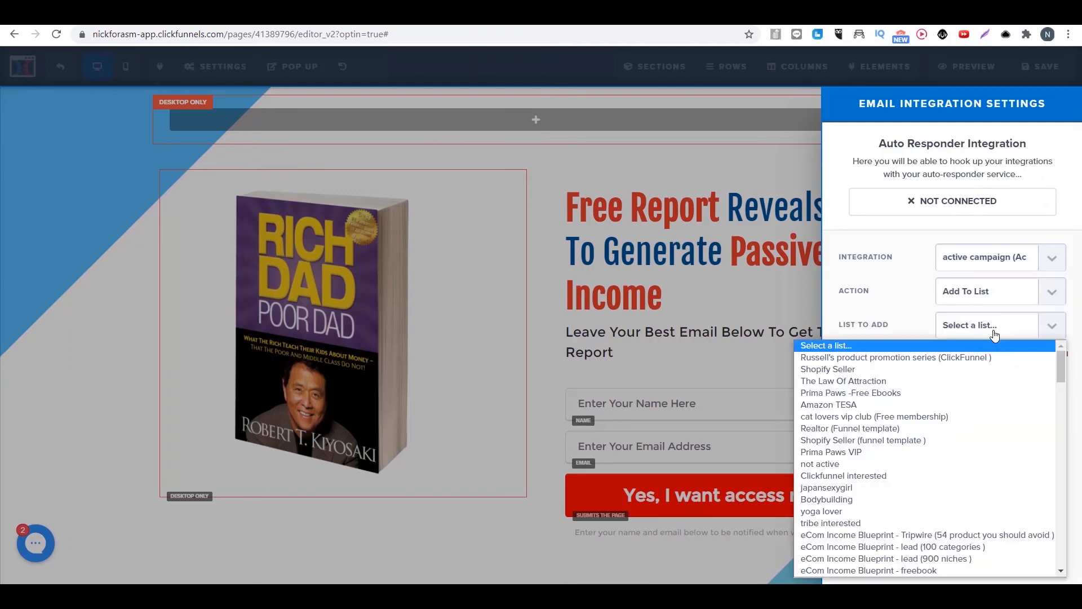
pyautogui.click(852, 370)
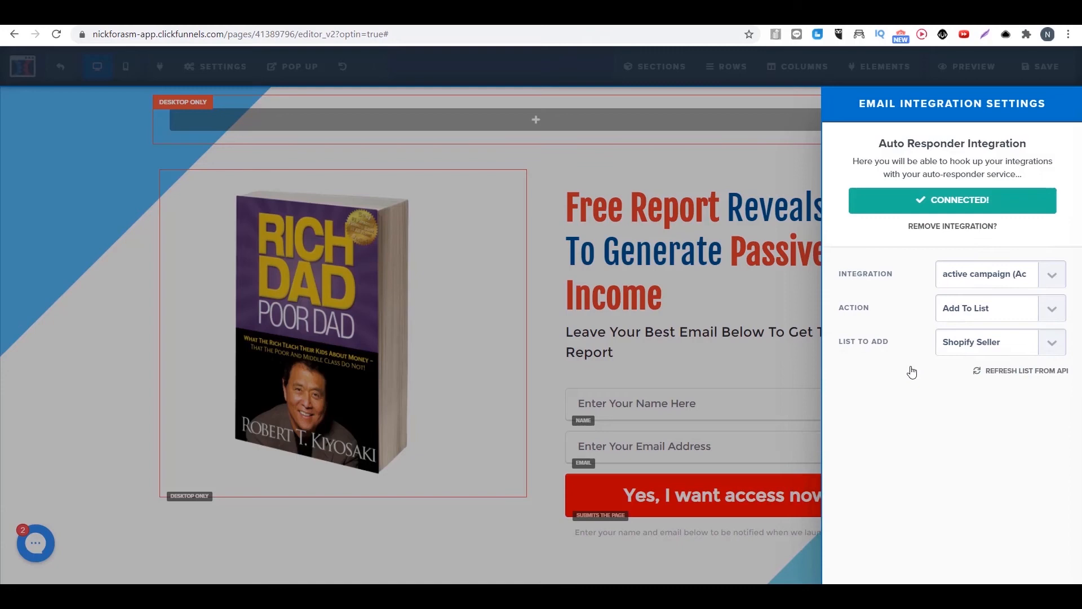
pyautogui.click(675, 255)
pyautogui.click(1025, 68)
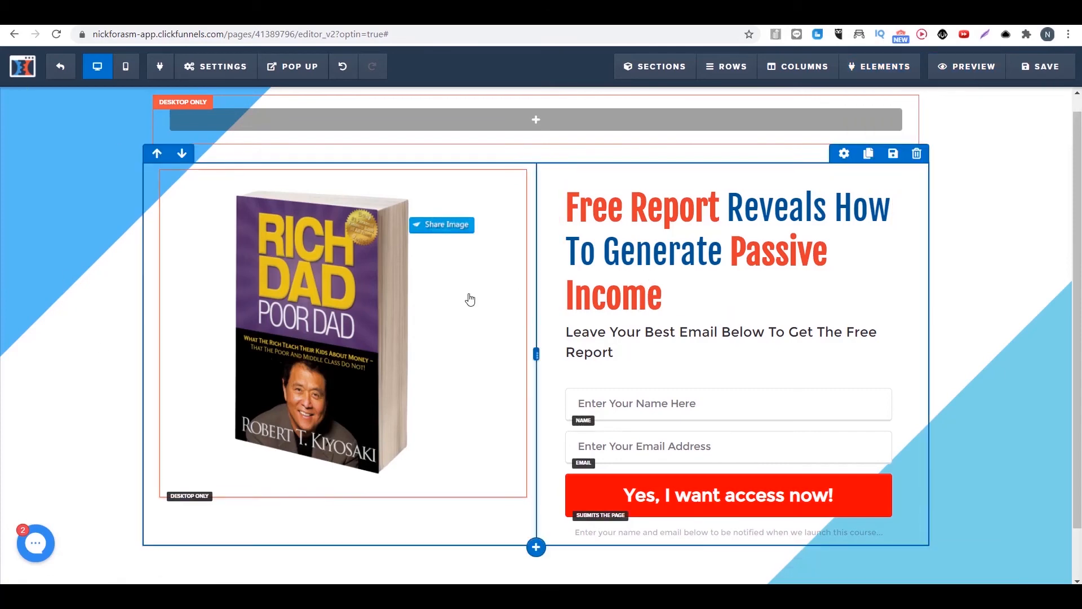
# Step: Apply the Download Page template to the funnel's Thank You step and open that page for editing
pyautogui.click(62, 67)
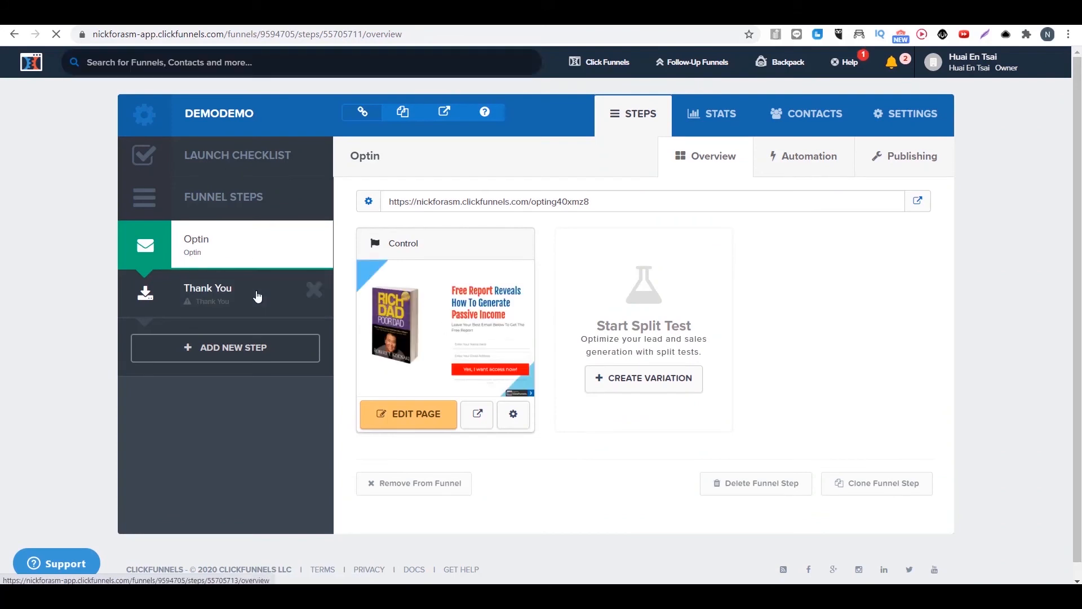
pyautogui.click(257, 296)
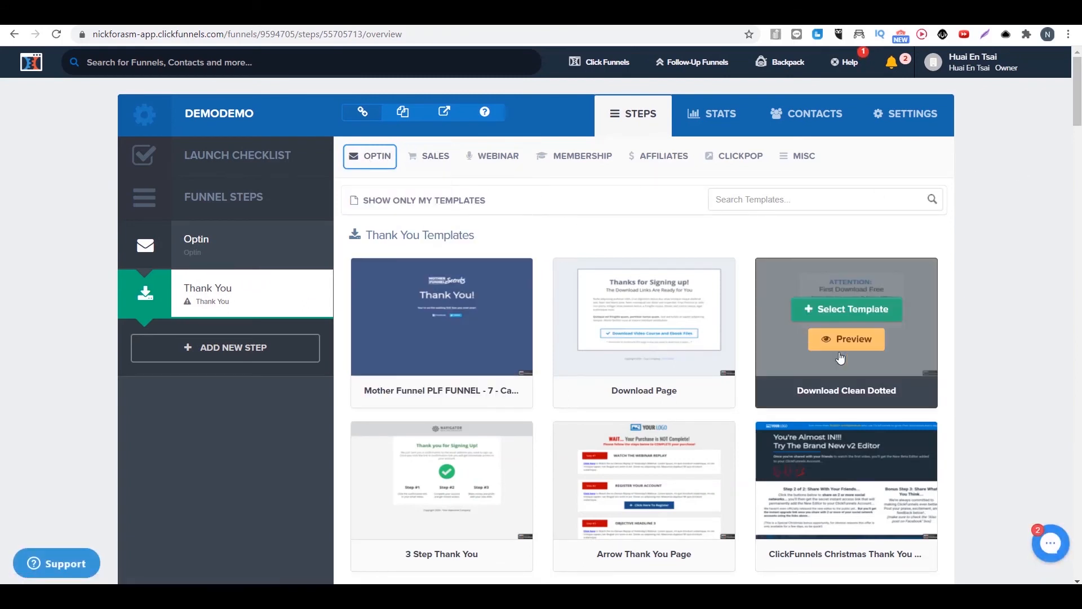
pyautogui.click(647, 314)
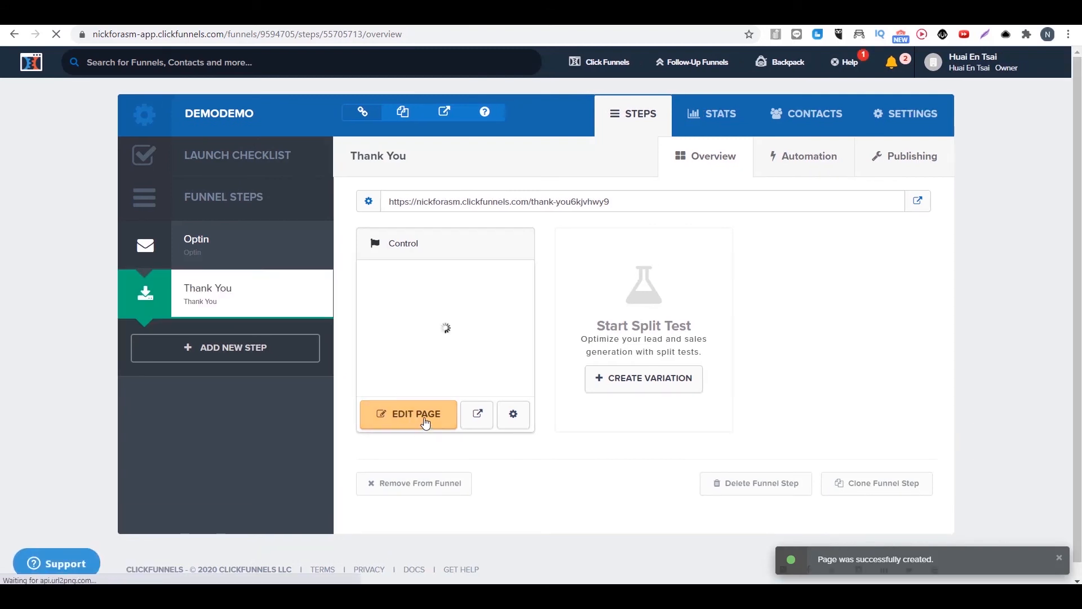
pyautogui.click(423, 407)
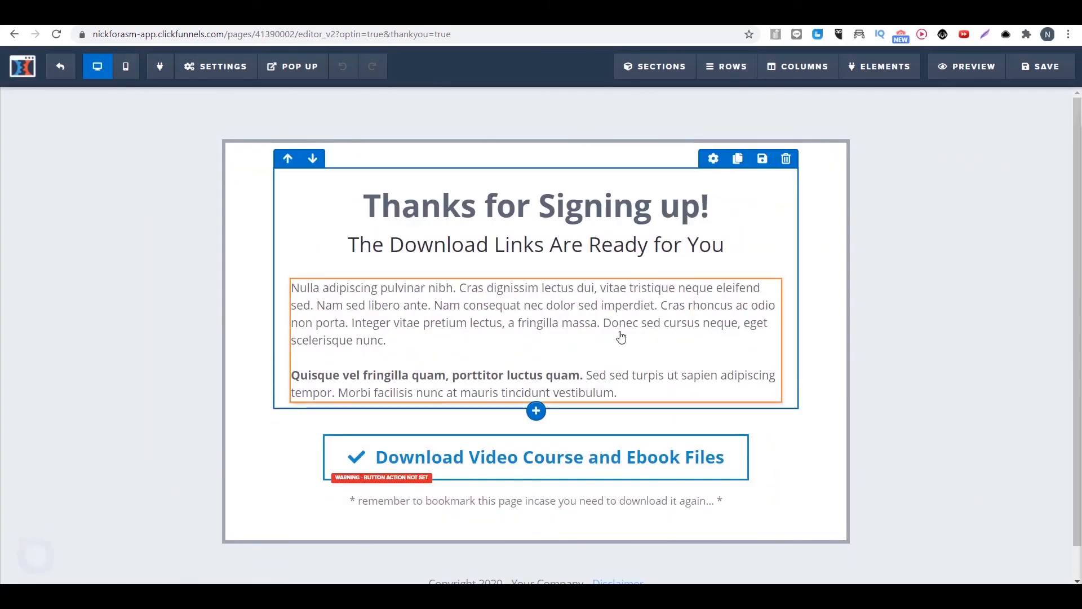
# Step: Add a video element beneath the subheadline "The Download Links Are Ready for You" and save the thank you page
pyautogui.click(621, 338)
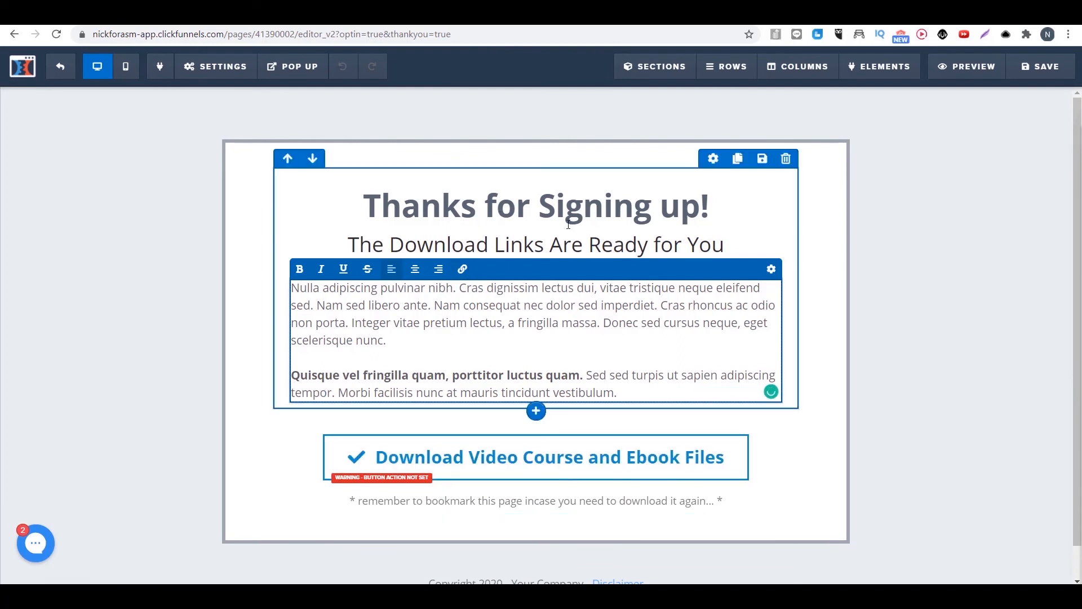
pyautogui.click(875, 265)
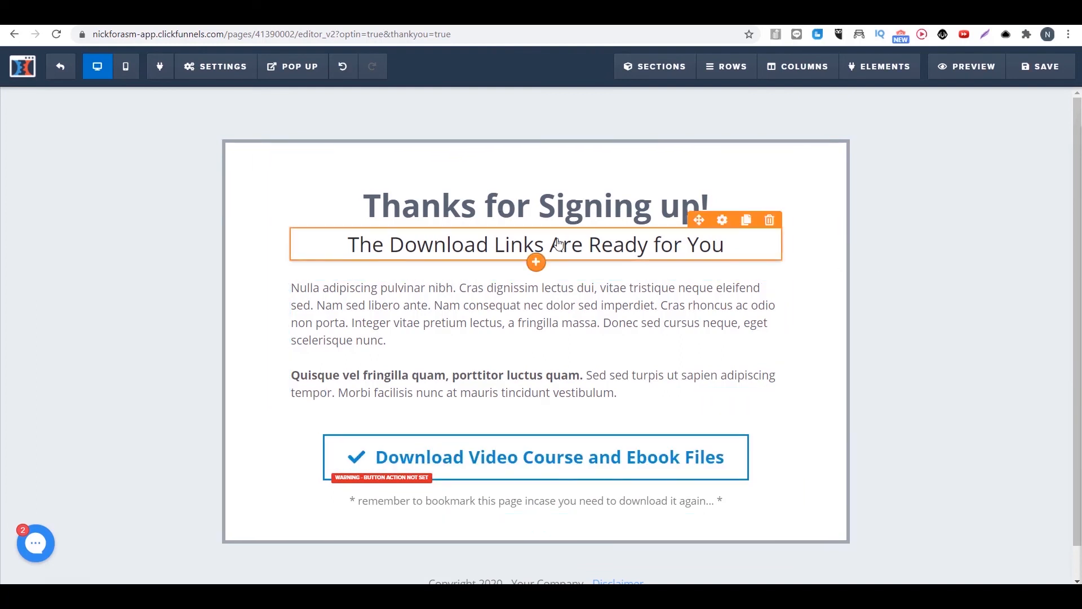
pyautogui.click(537, 263)
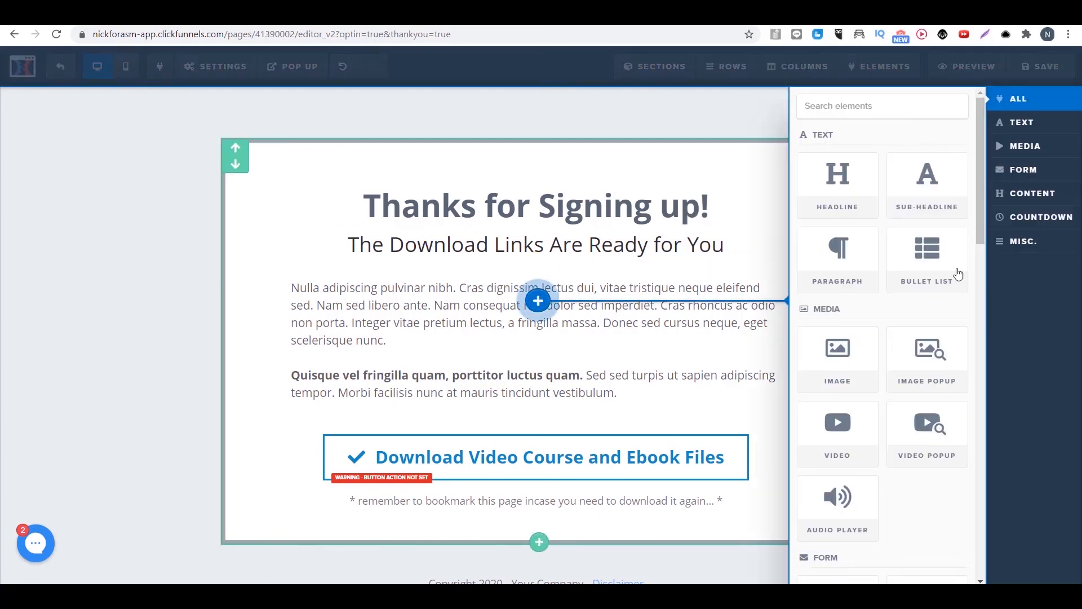
pyautogui.click(844, 417)
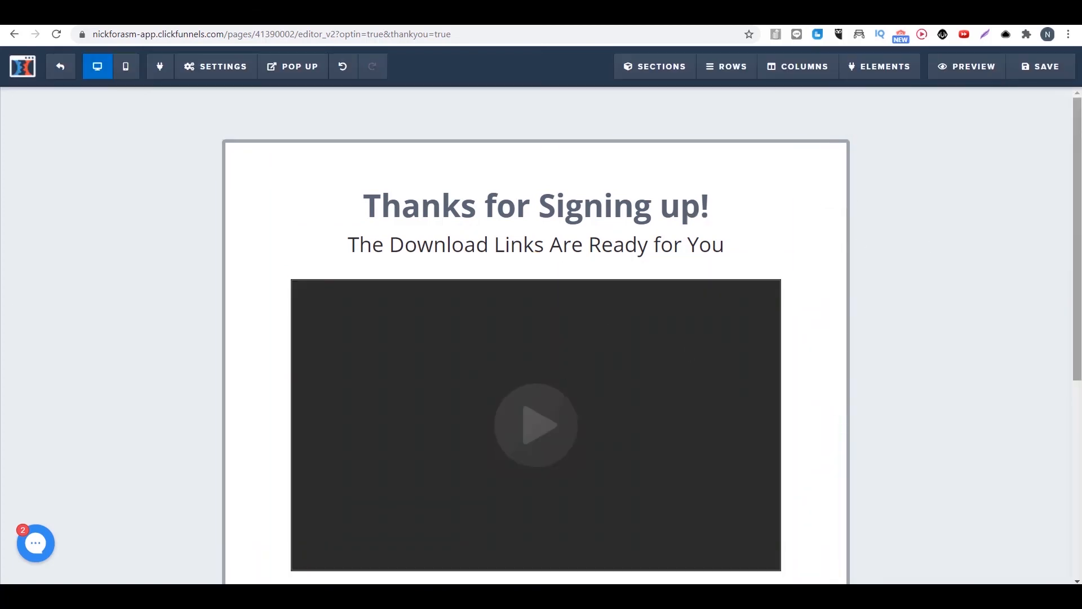
pyautogui.scroll(-2, 895, 227)
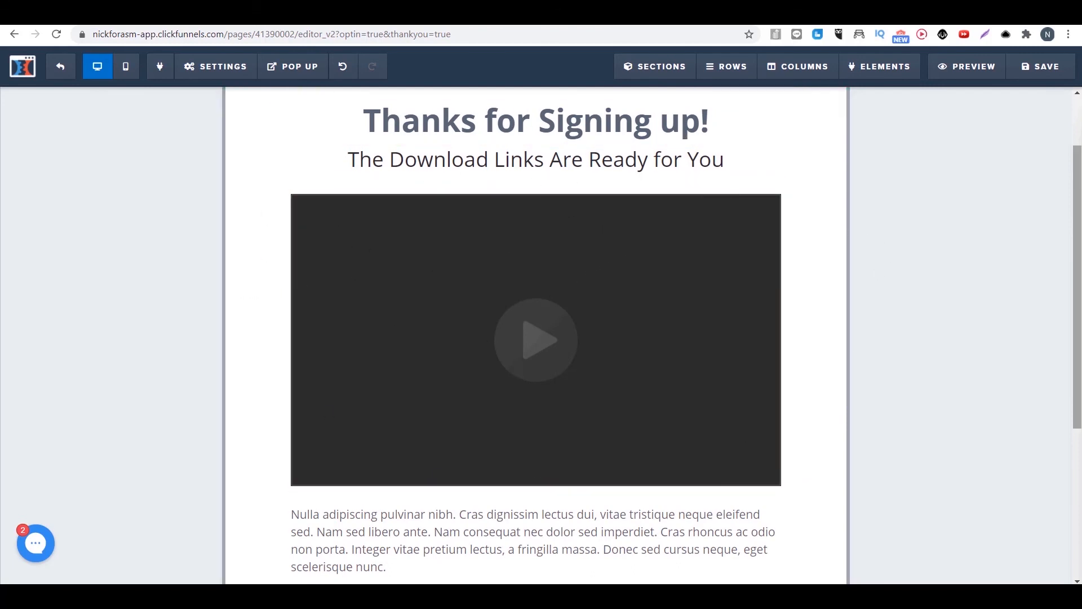
pyautogui.scroll(-1, 851, 352)
pyautogui.scroll(1, 1079, 233)
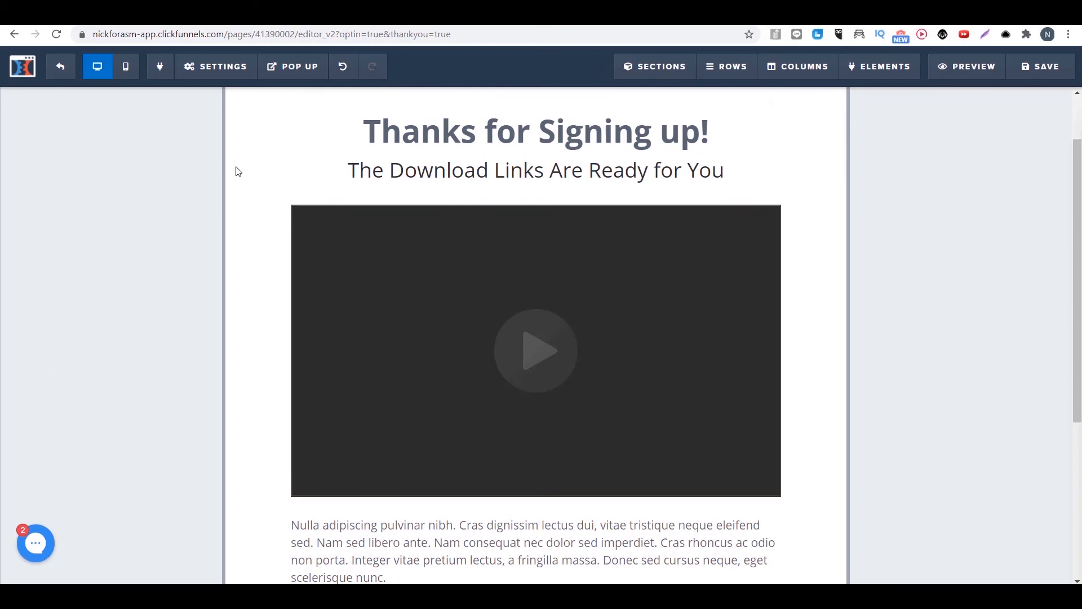
pyautogui.click(1064, 59)
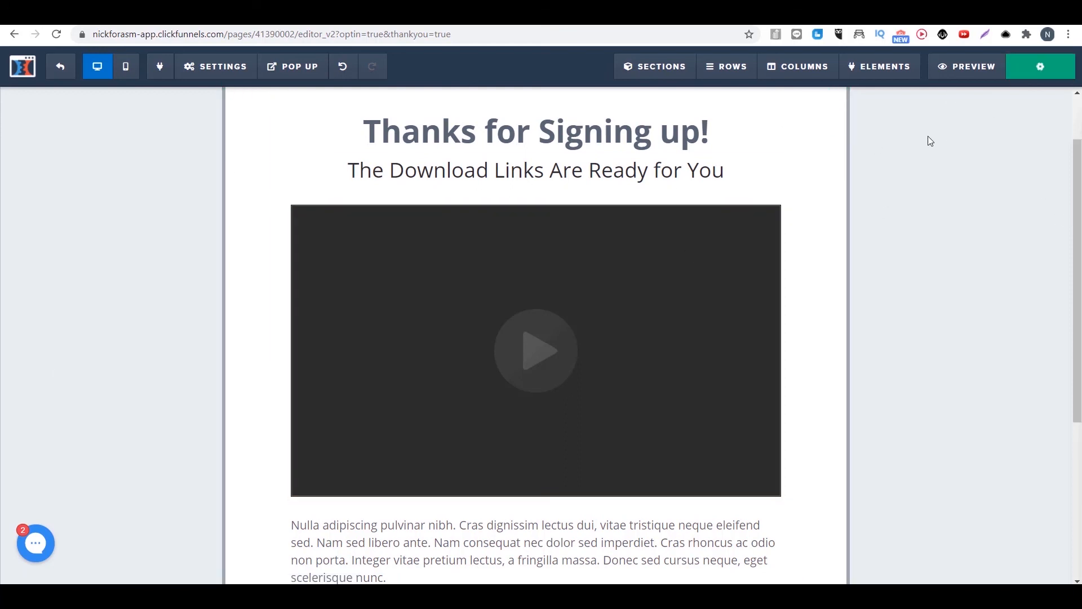